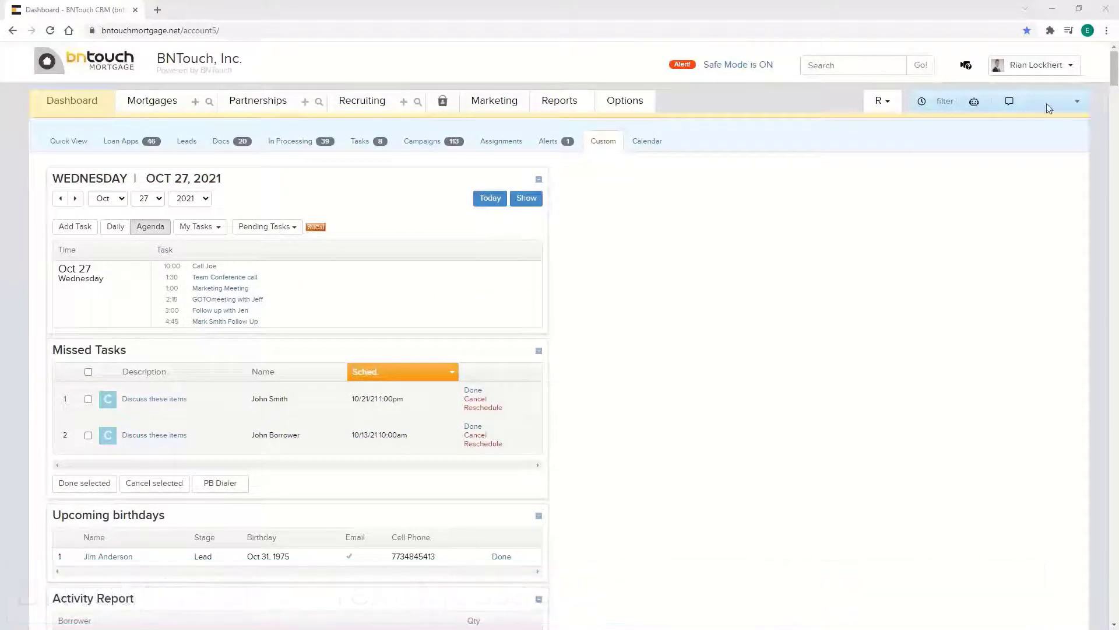
Open the Modules catalogue from the account menu
click(1053, 70)
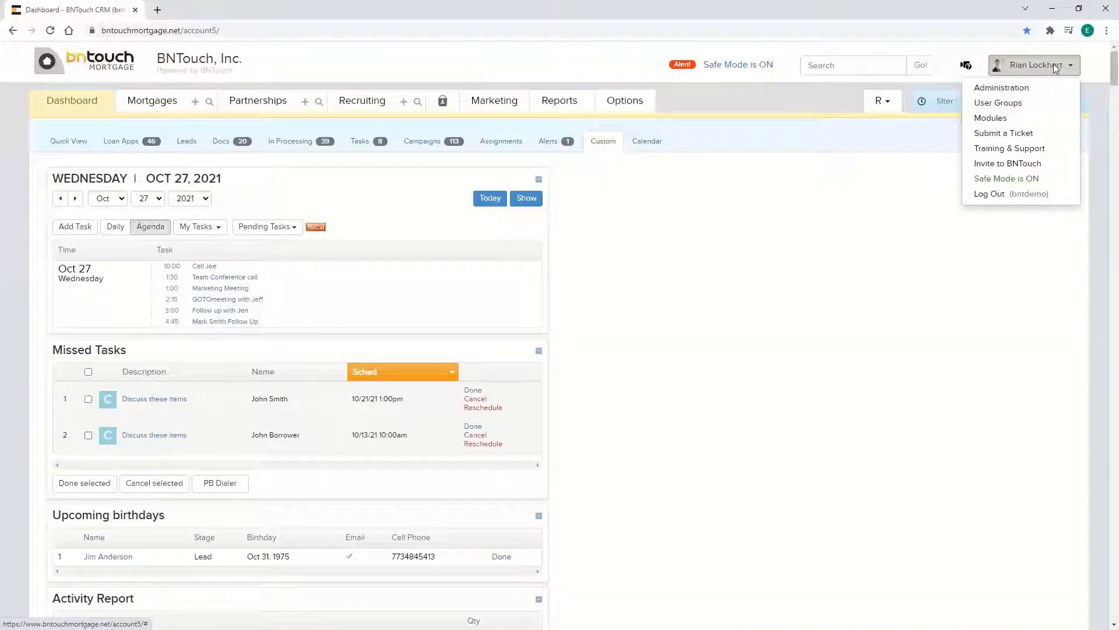
click(1010, 118)
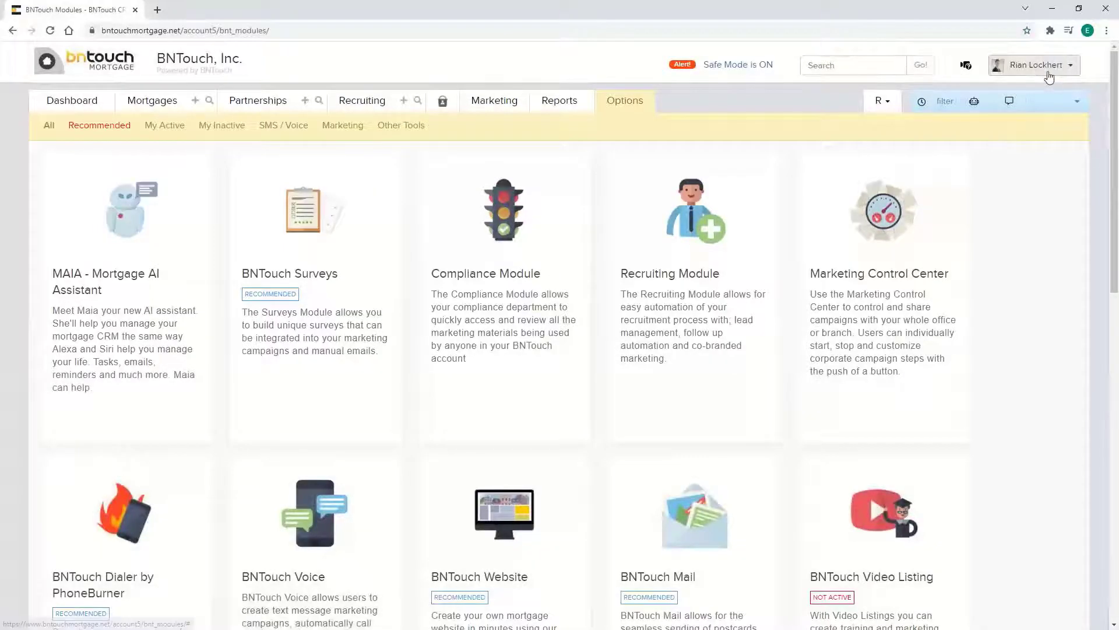
click(1049, 76)
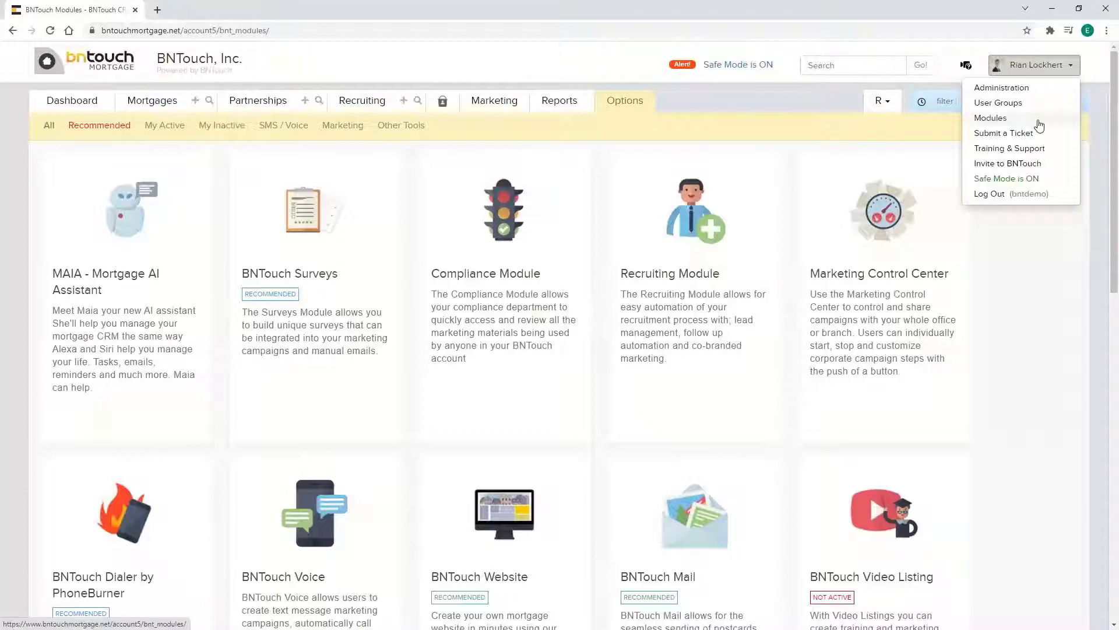
click(647, 140)
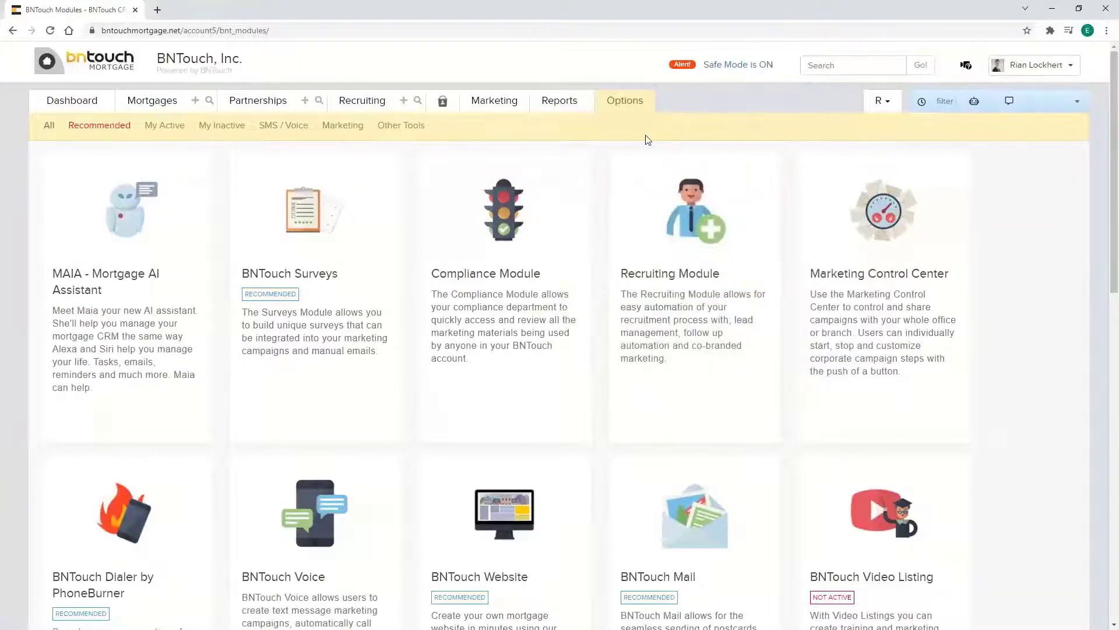
Review the MAIA module's price note and browse the module cards' pricing
mouse_move(117, 233)
drag(58, 233, 161, 234)
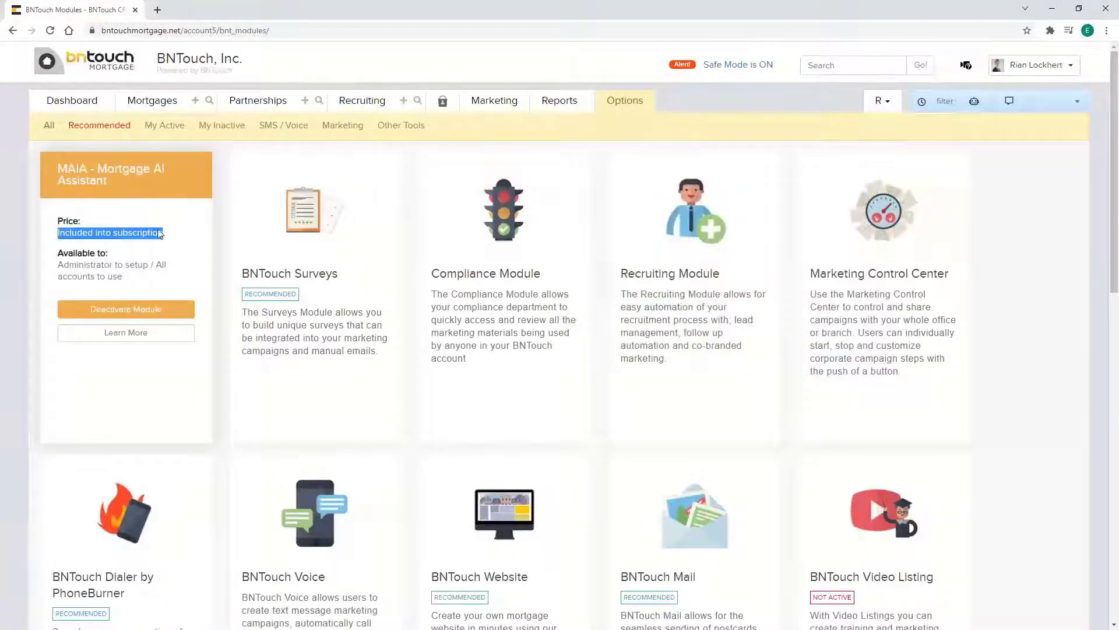
click(166, 245)
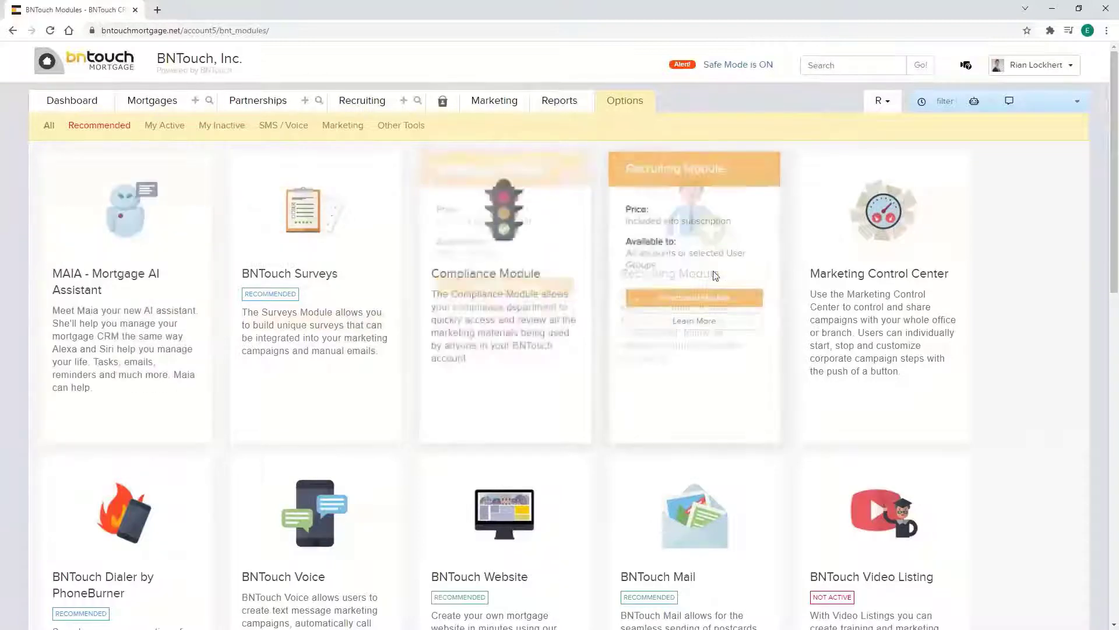
mouse_move(375, 238)
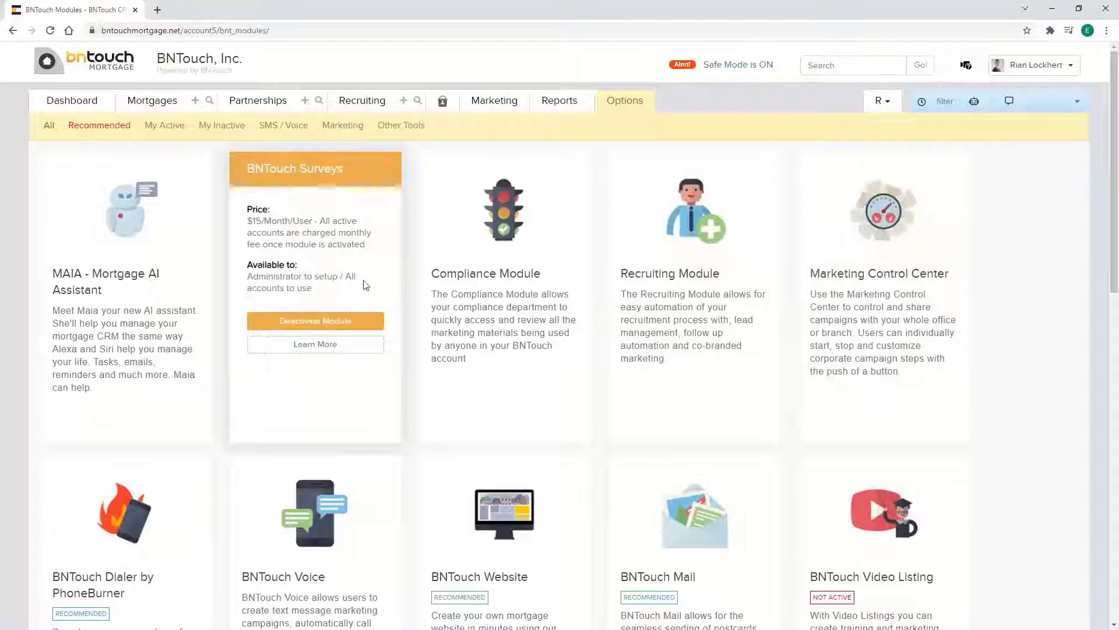
scroll(365, 284, down, 5)
mouse_move(352, 318)
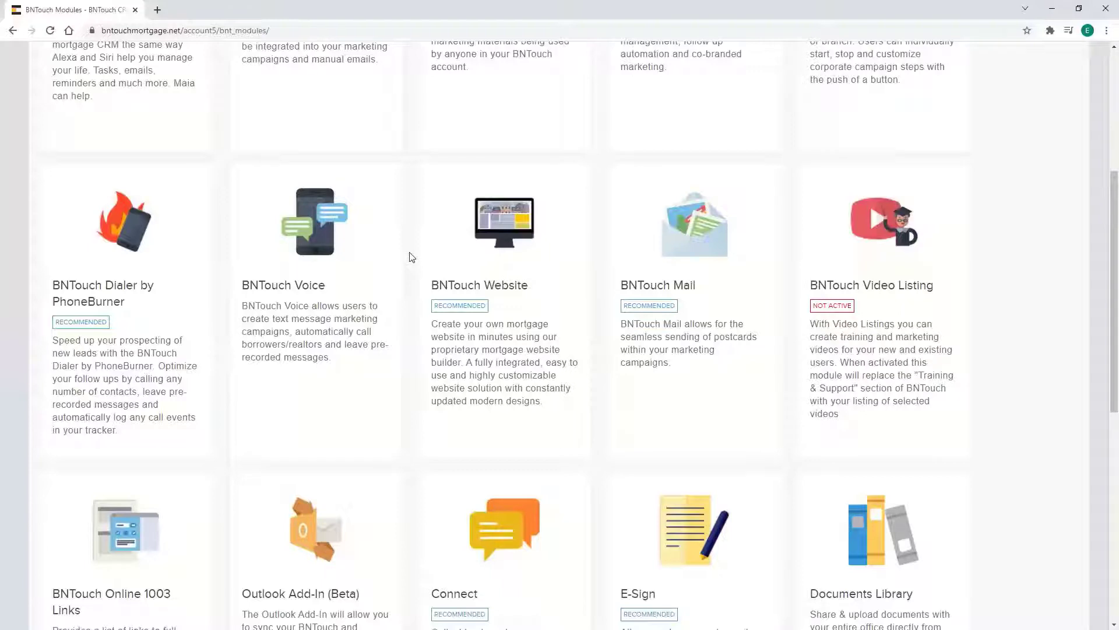
scroll(411, 280, up, 5)
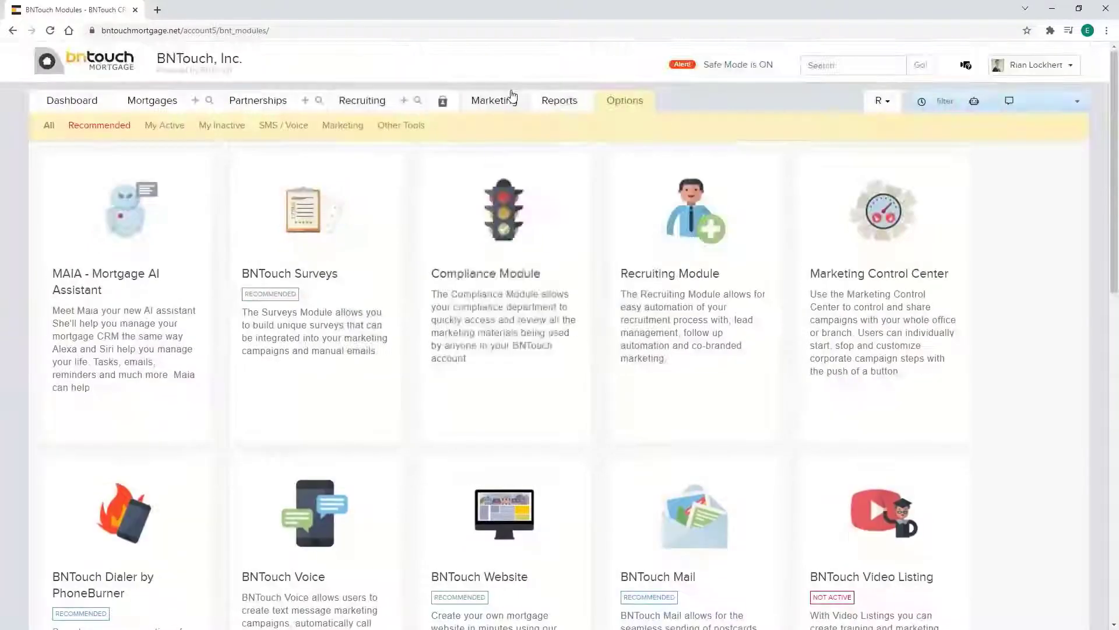
Open the CE: Co Branded New Lead Campaign's steps list from Marketing Campaigns
click(511, 98)
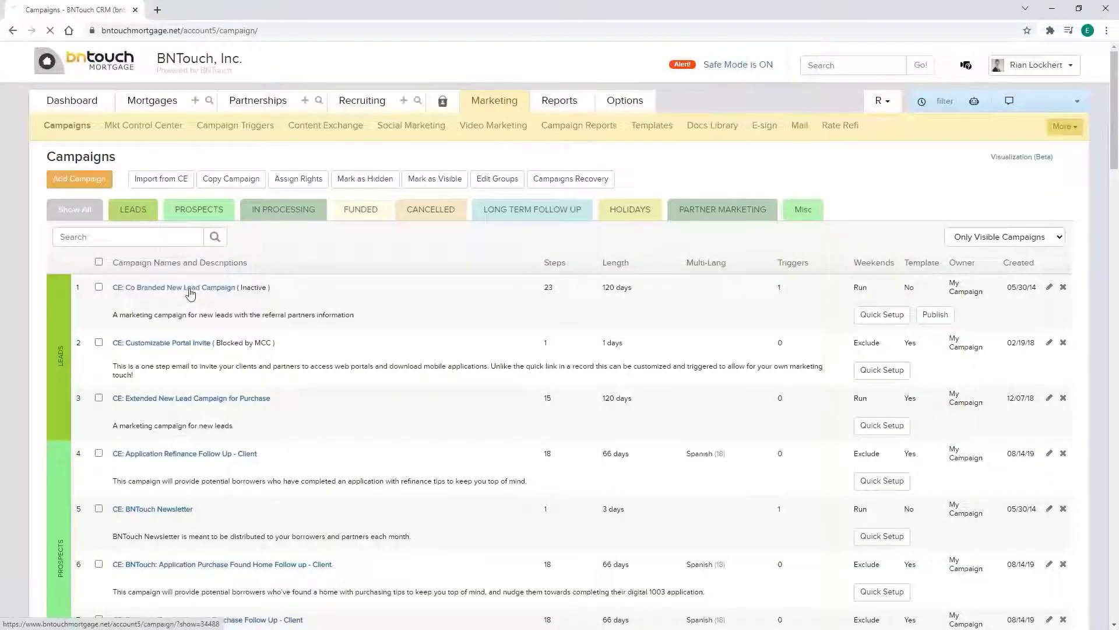
click(190, 289)
scroll(461, 262, down, 1)
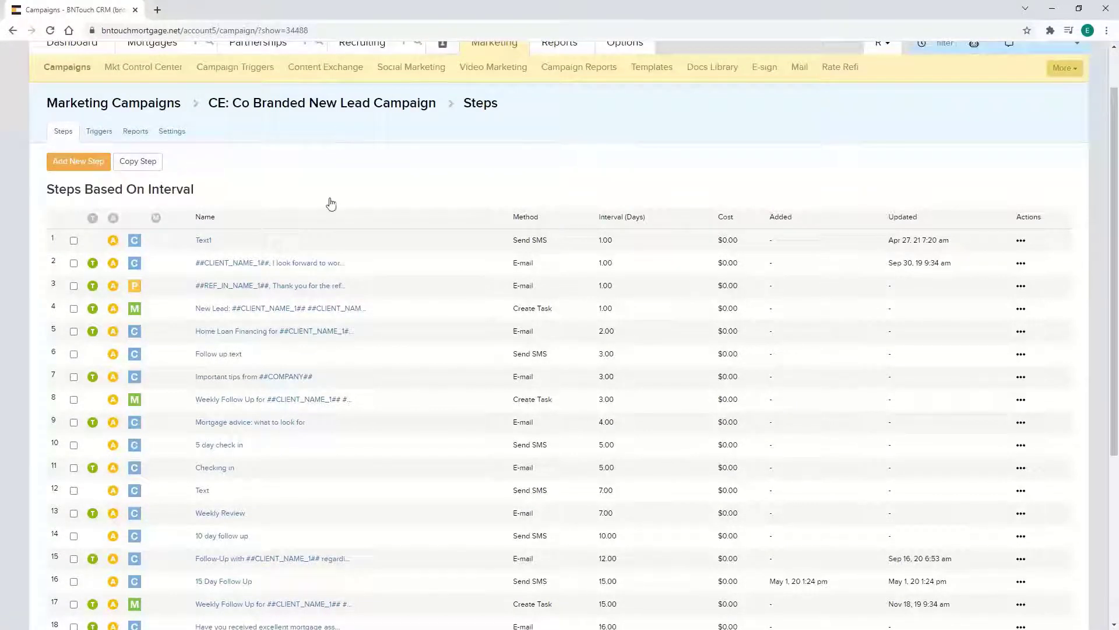
Highlight the Send SMS steps in rows 1, 6 and 10 (intervals 1.00, 3.00, 5.00)
drag(614, 260, 641, 252)
click(641, 253)
drag(647, 247, 468, 241)
click(440, 269)
drag(513, 353, 630, 359)
click(631, 361)
drag(513, 445, 631, 454)
click(631, 454)
scroll(638, 357, up, 2)
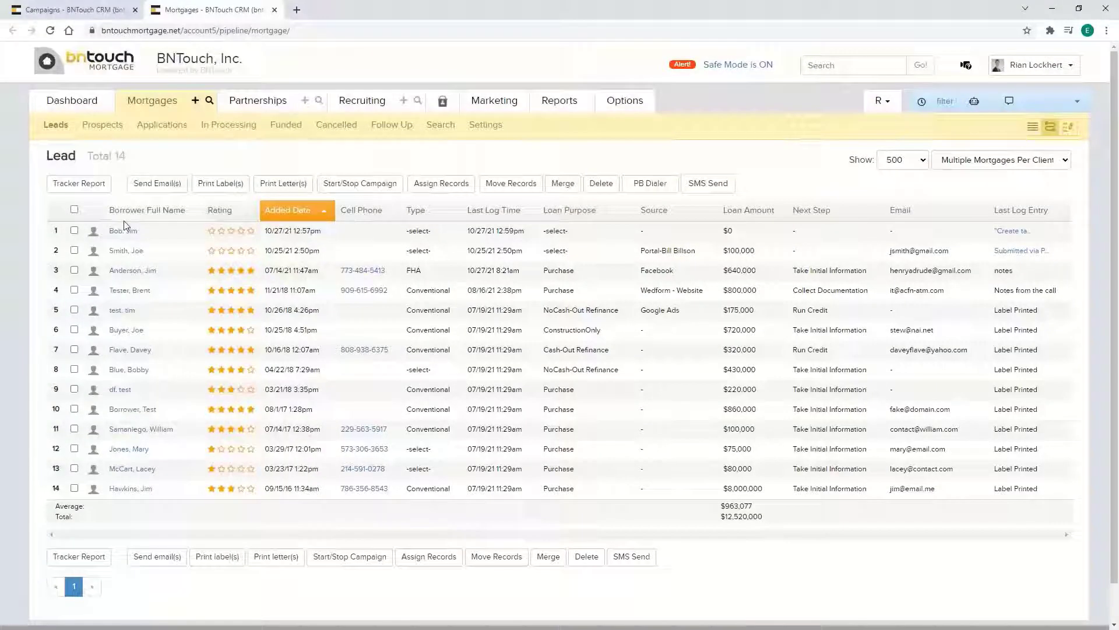
Open the demo borrower's mortgage application and view the tracker's event types
click(156, 125)
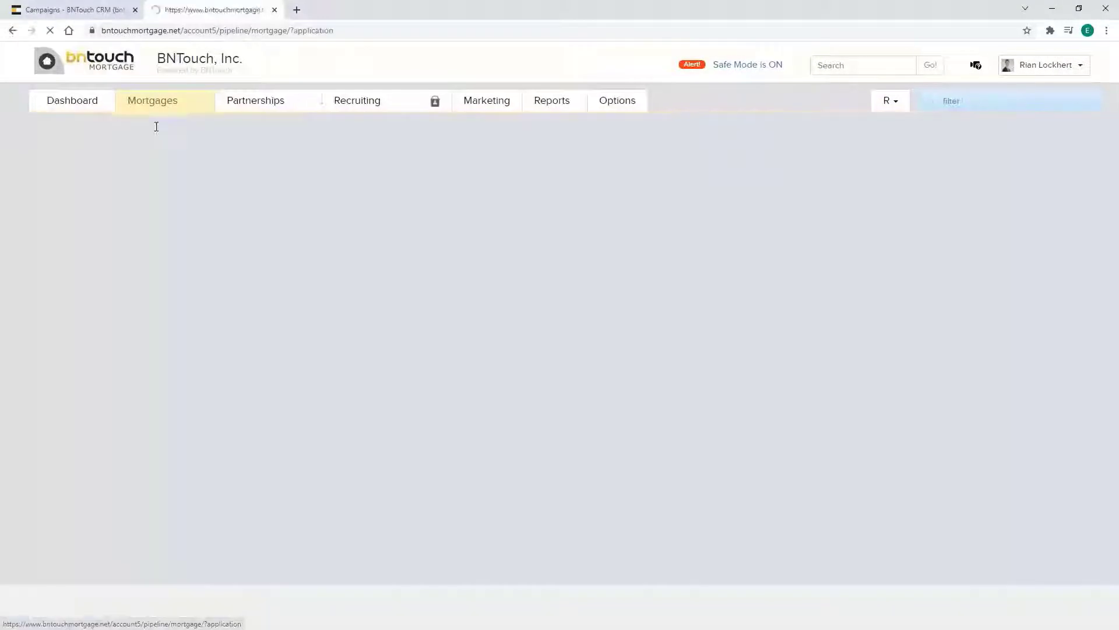
click(154, 233)
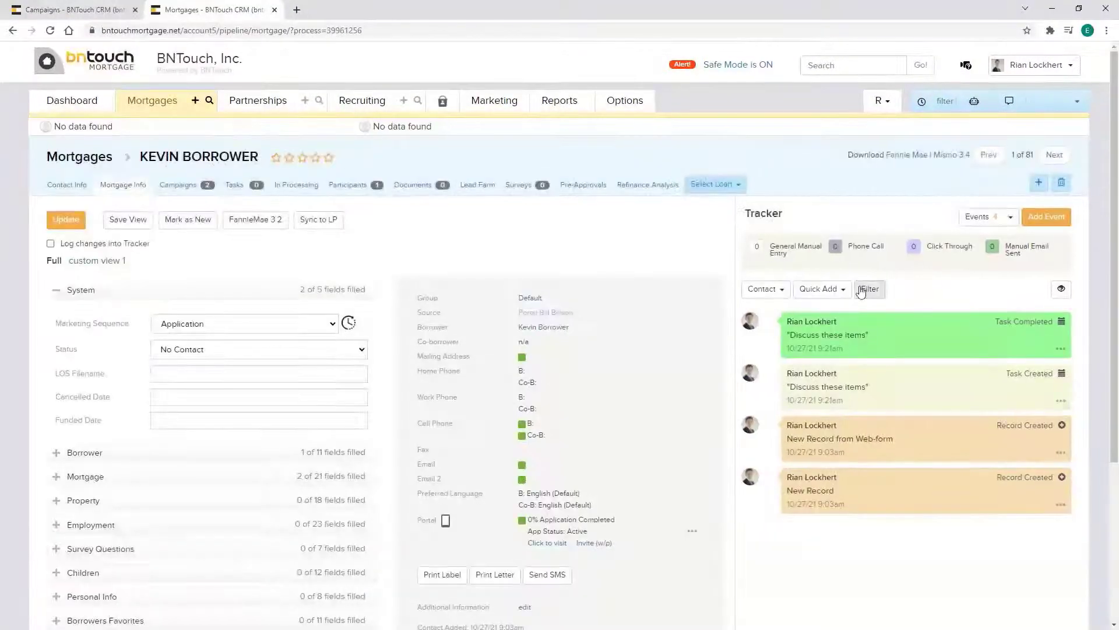
click(868, 289)
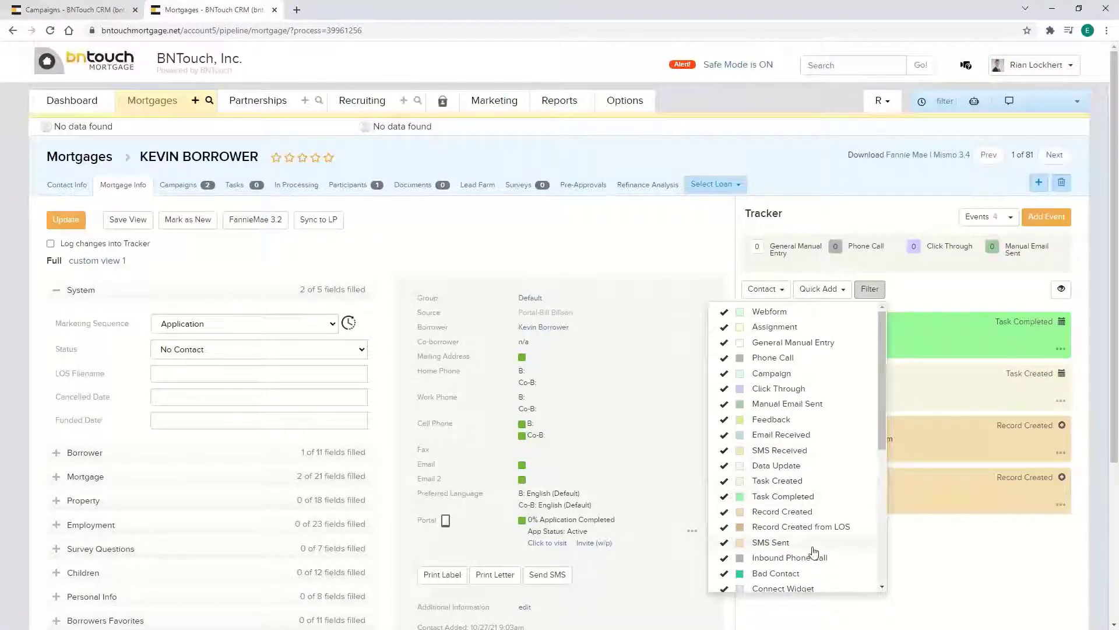
click(933, 389)
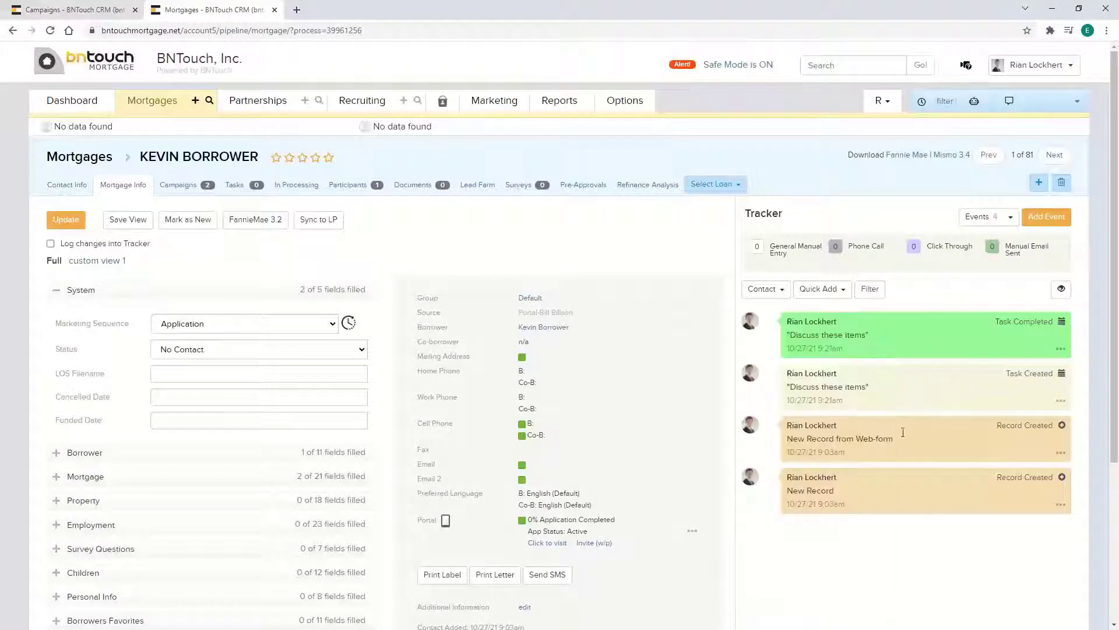
Log a left-voicemail phone call in the tracker and start an SMS to the borrower
click(839, 289)
click(832, 313)
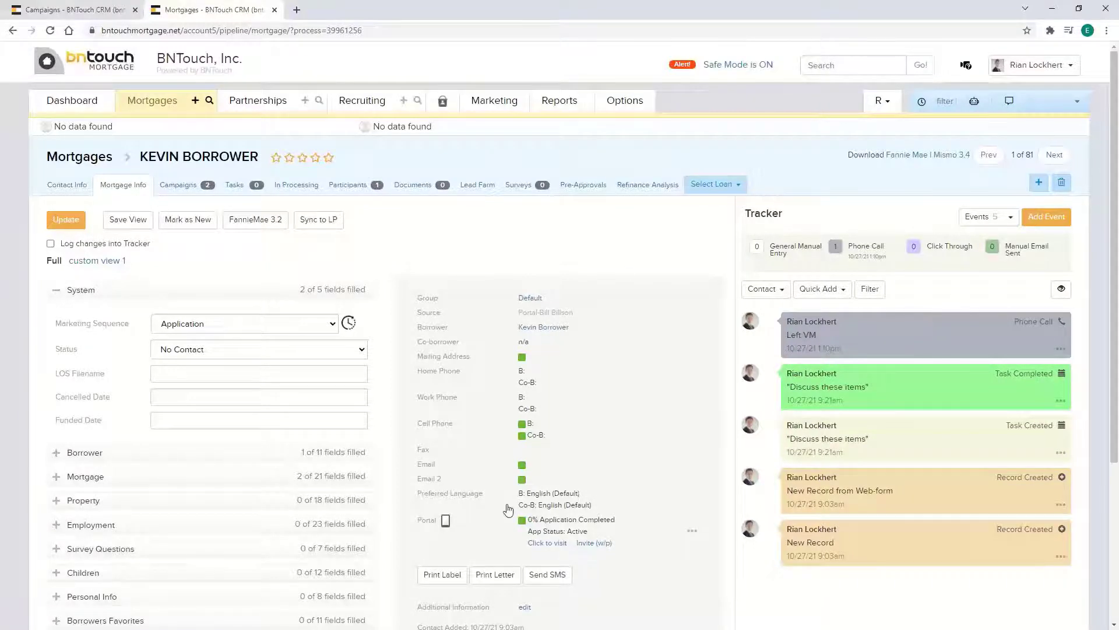
click(549, 577)
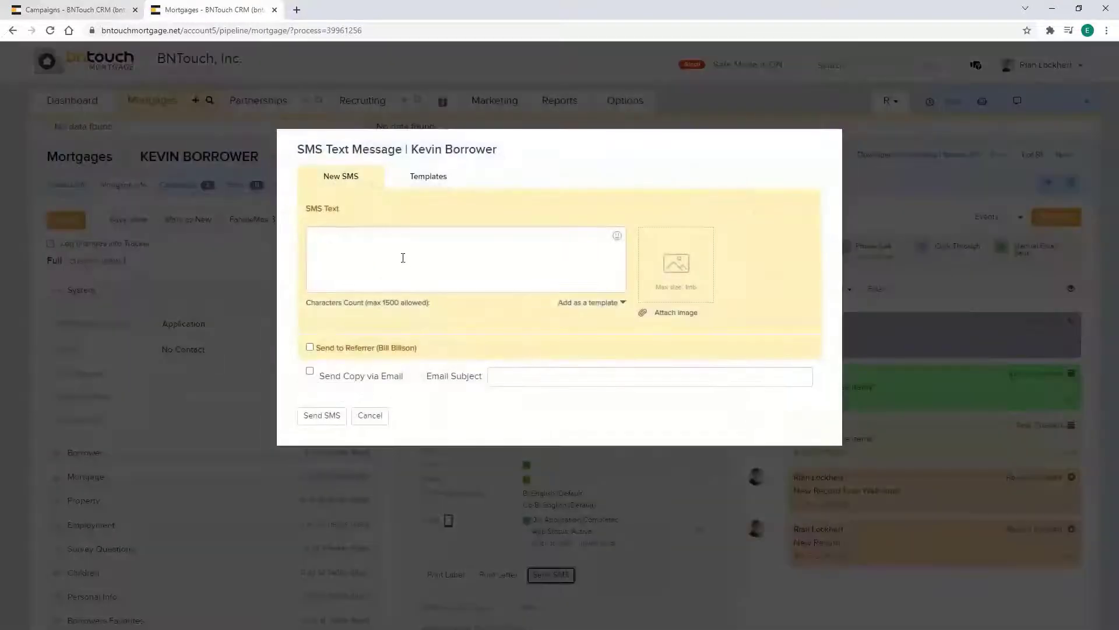
click(403, 257)
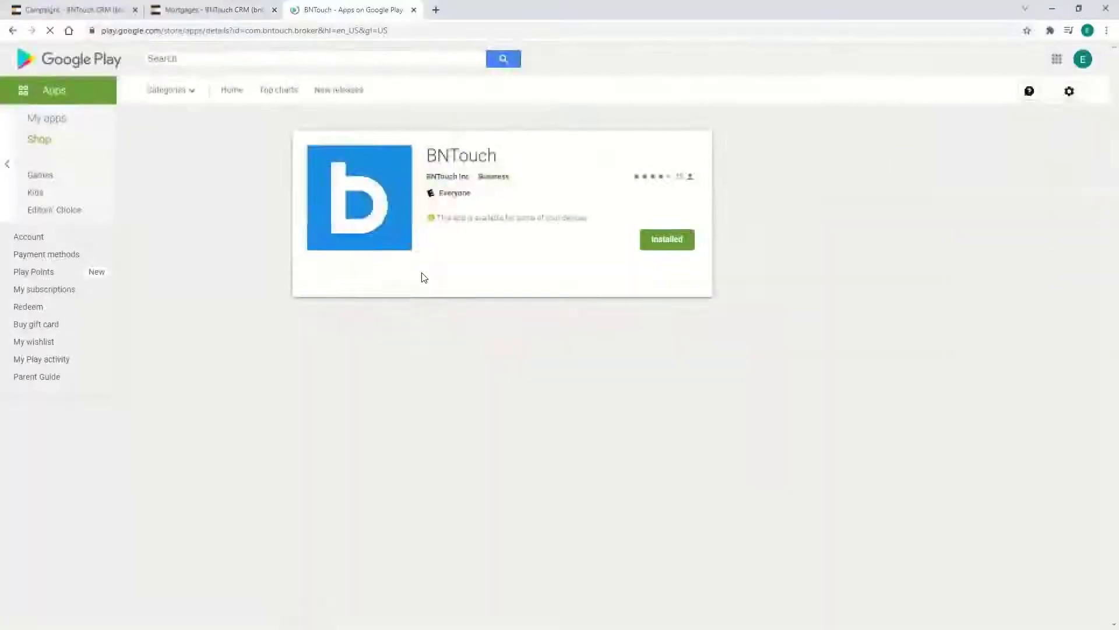
Enlarge the BNTouch app's SMS conversation screenshot on Google Play, then cancel the unsent SMS
click(702, 369)
click(702, 369)
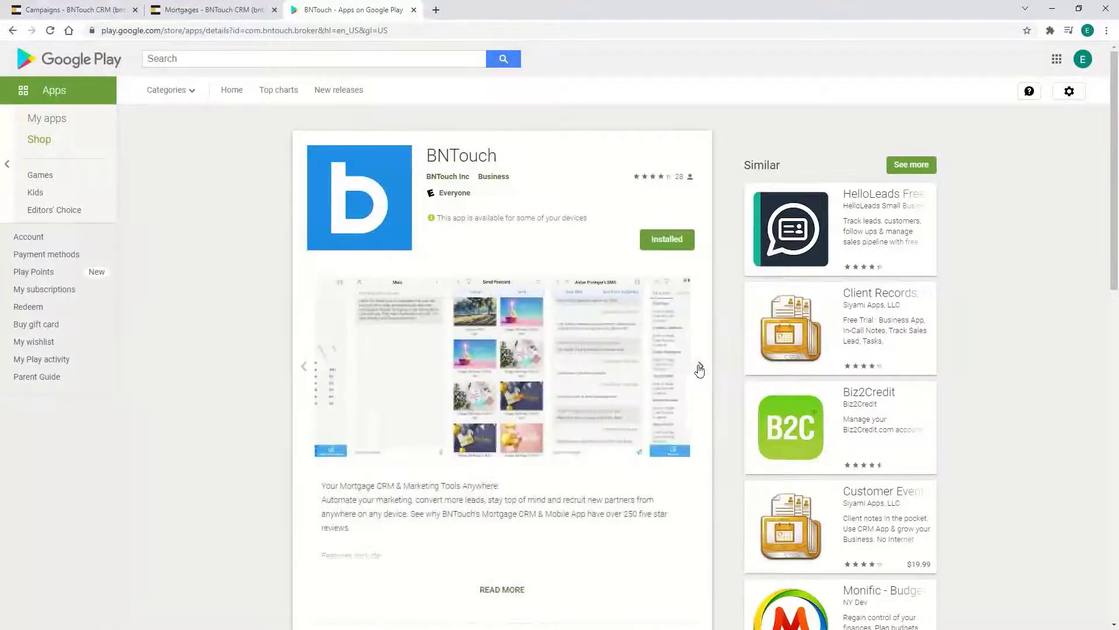
click(701, 369)
click(688, 420)
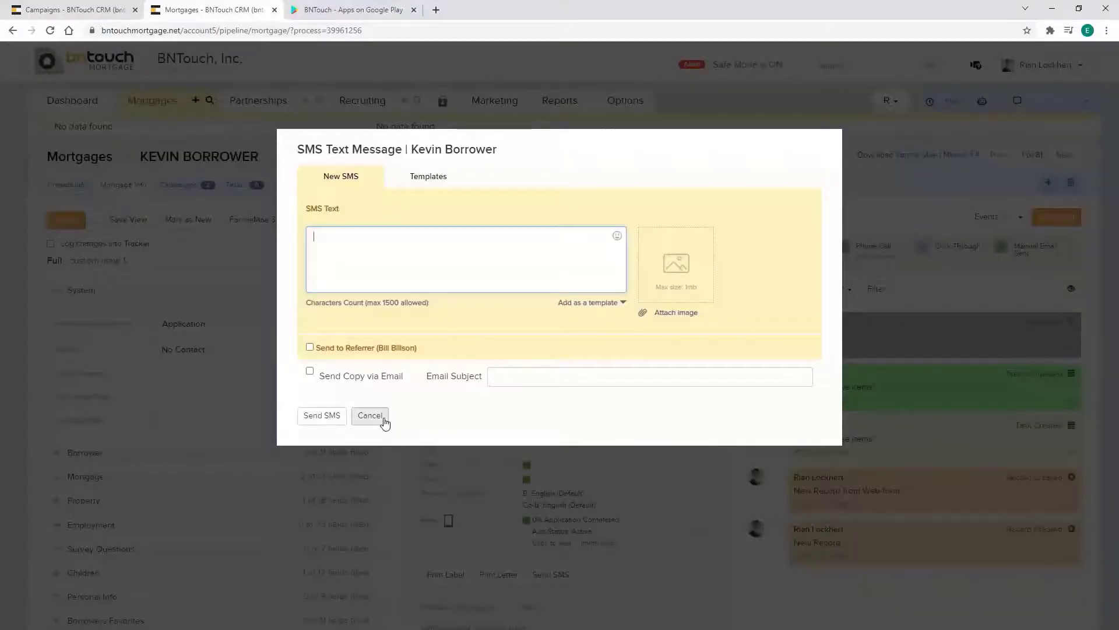
click(370, 416)
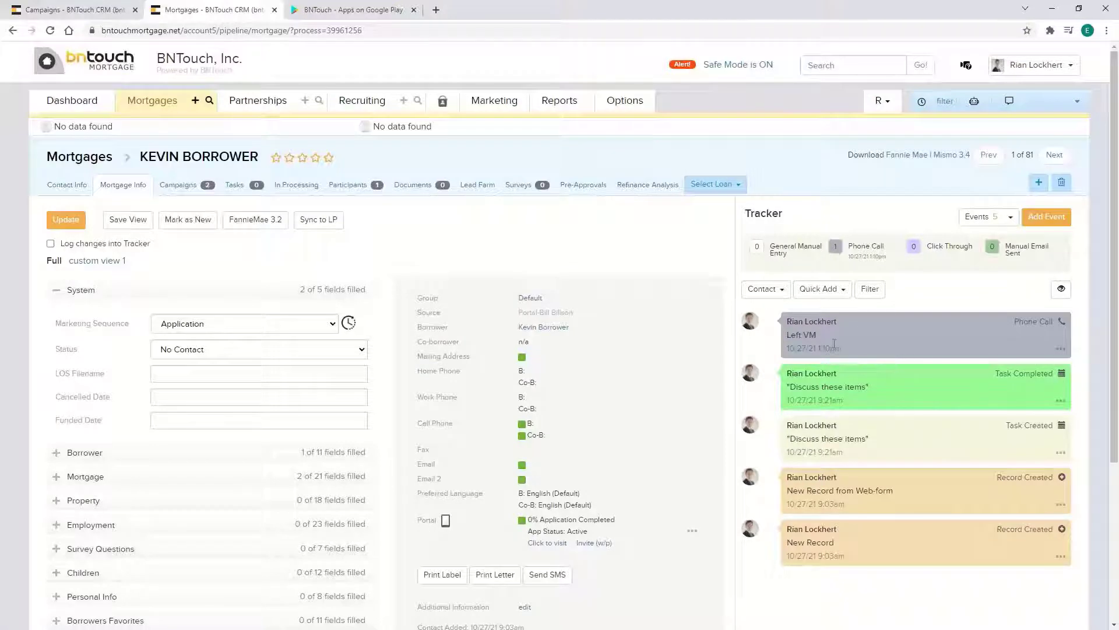
Show the list of event types in the borrower's tracker filter
click(870, 289)
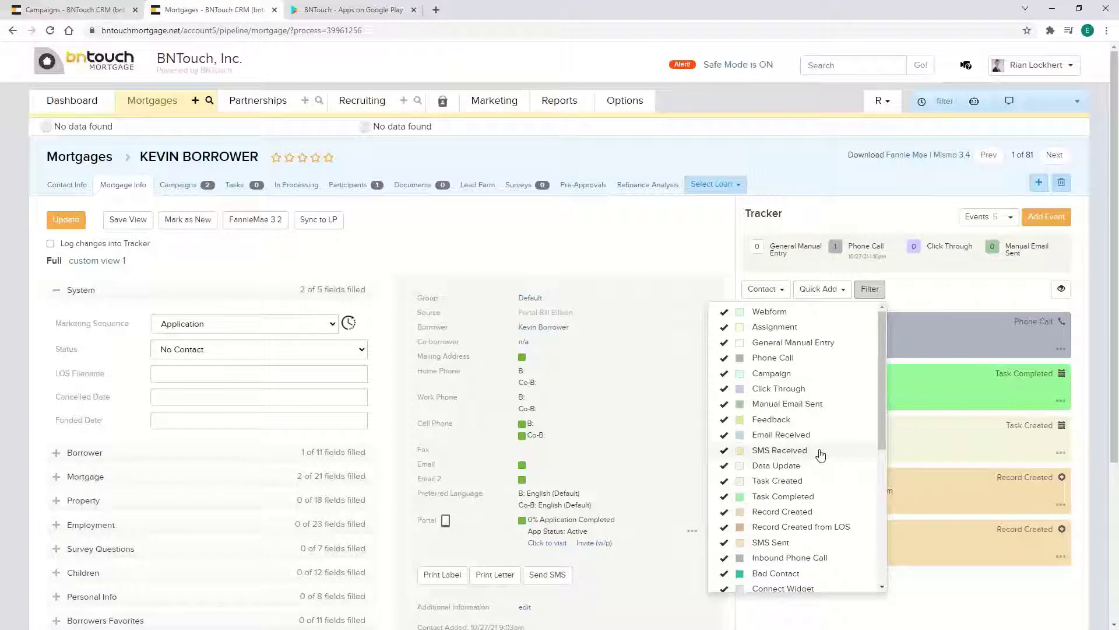
Go to Training & Support and view an Oct 29 session on the training calendar
click(1036, 64)
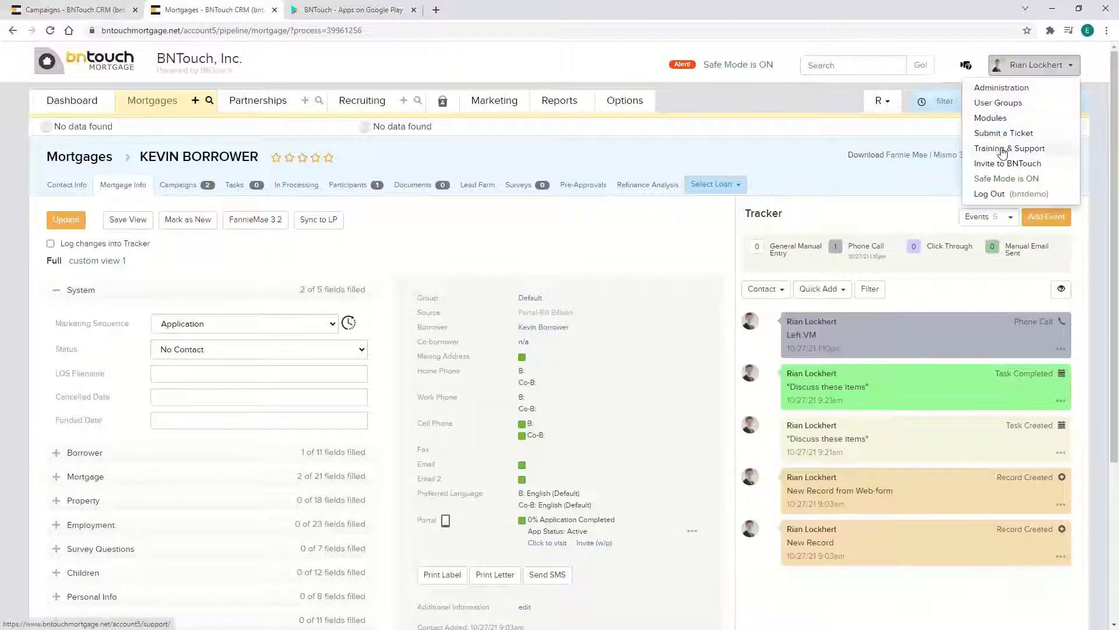
click(1002, 150)
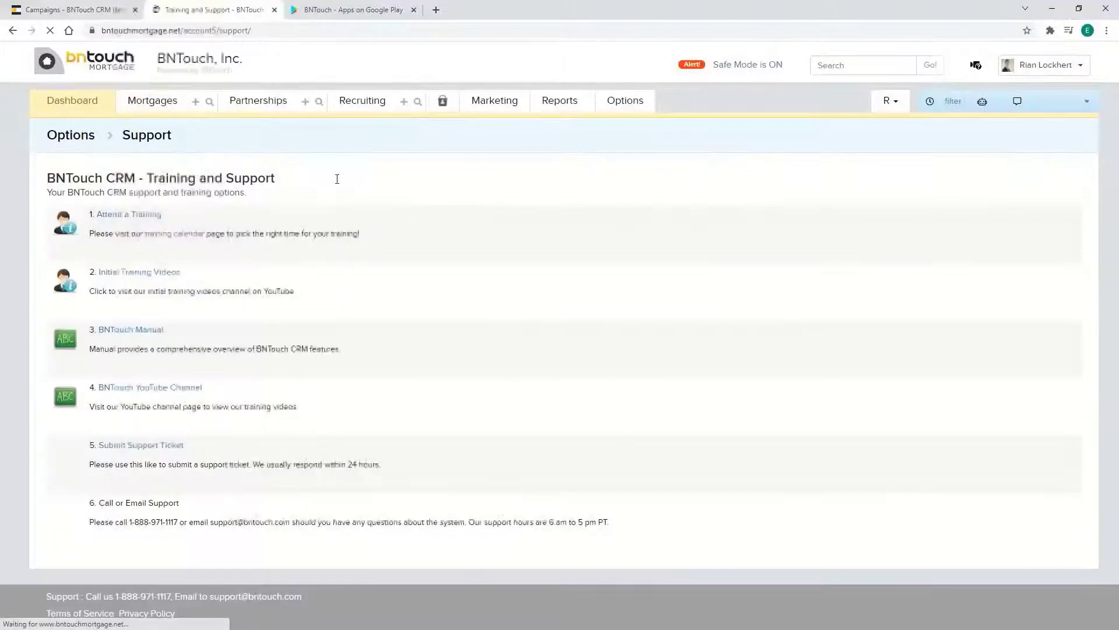
click(1074, 62)
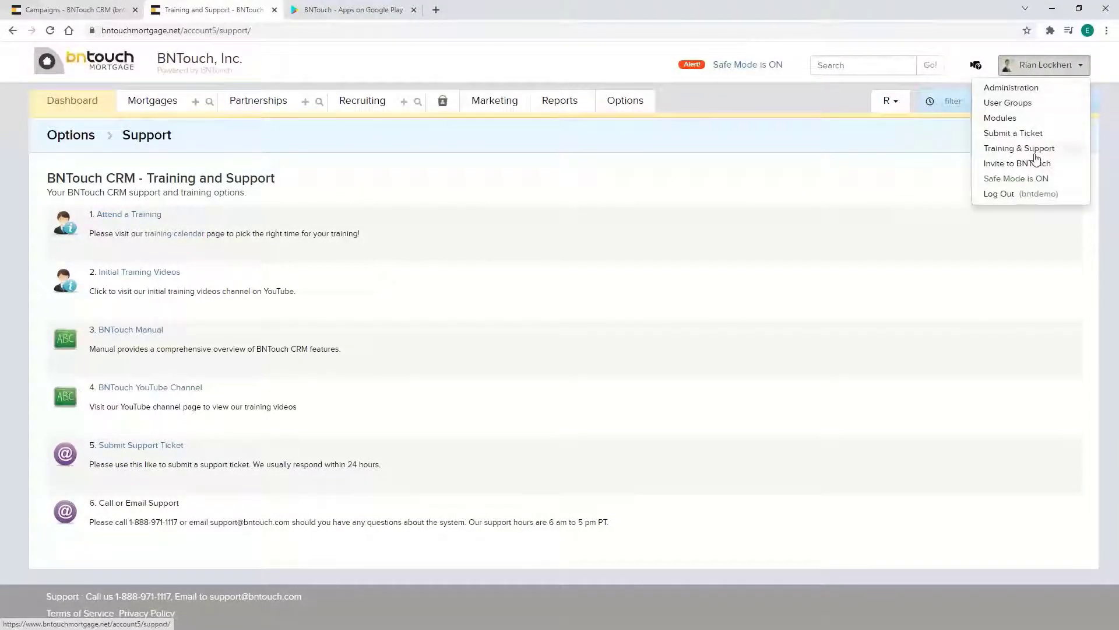
click(111, 216)
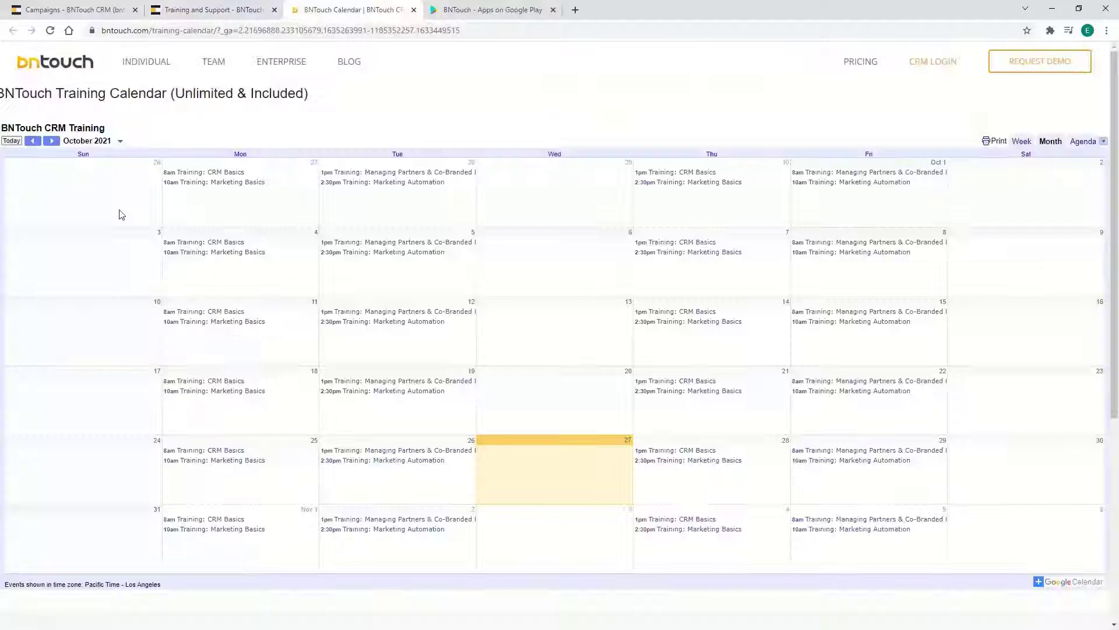
scroll(500, 192, down, 2)
click(861, 404)
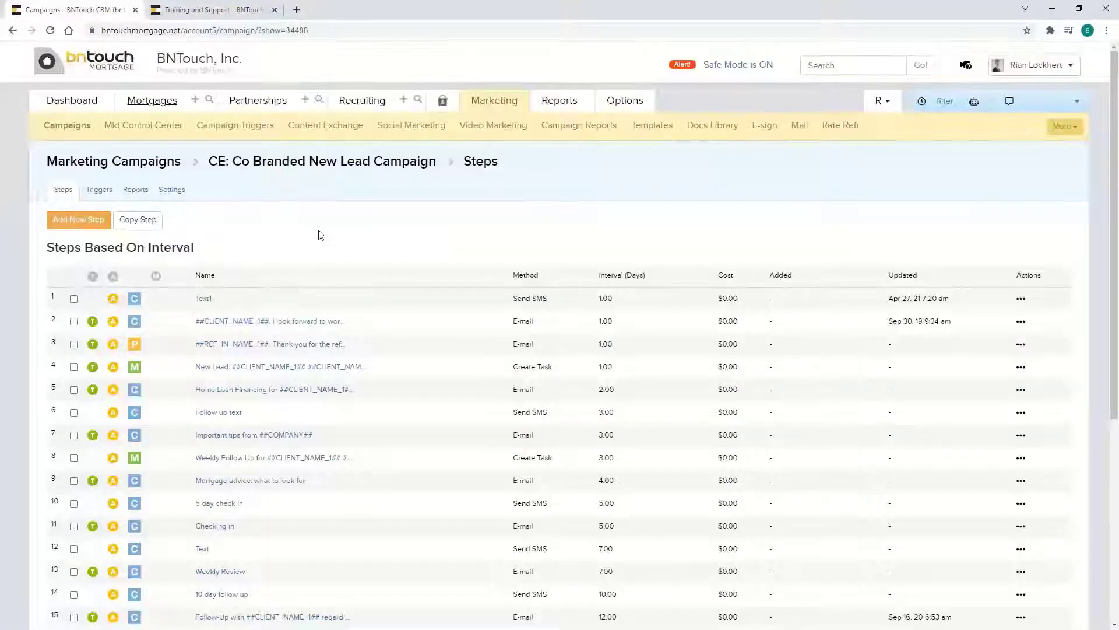
Switch the Mortgages pipeline to Prospects and scroll through its 27 records
click(163, 103)
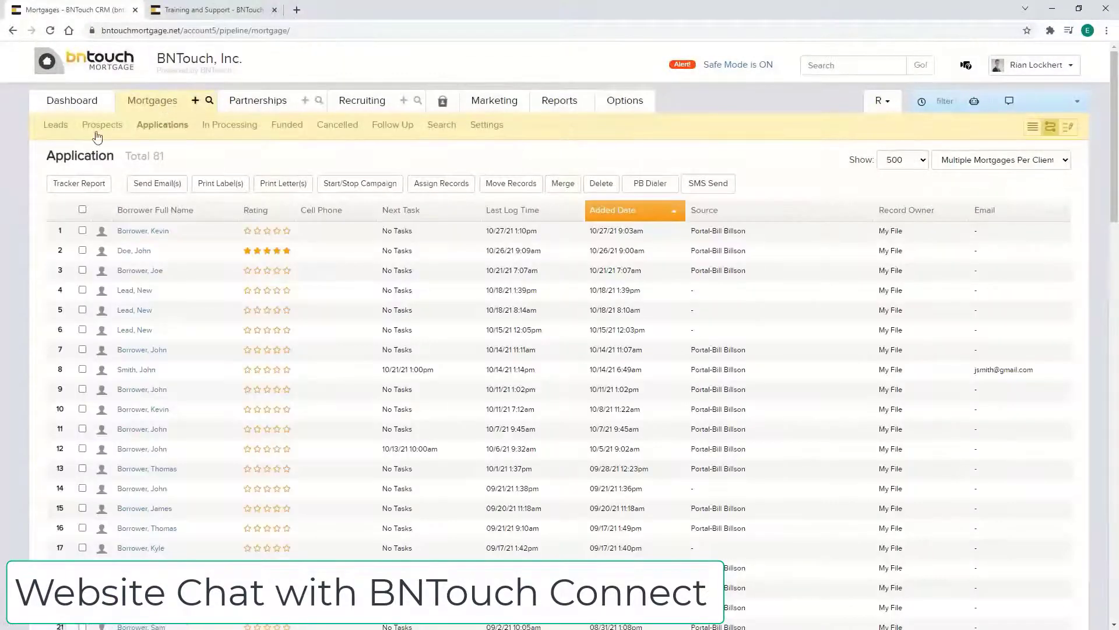
click(95, 128)
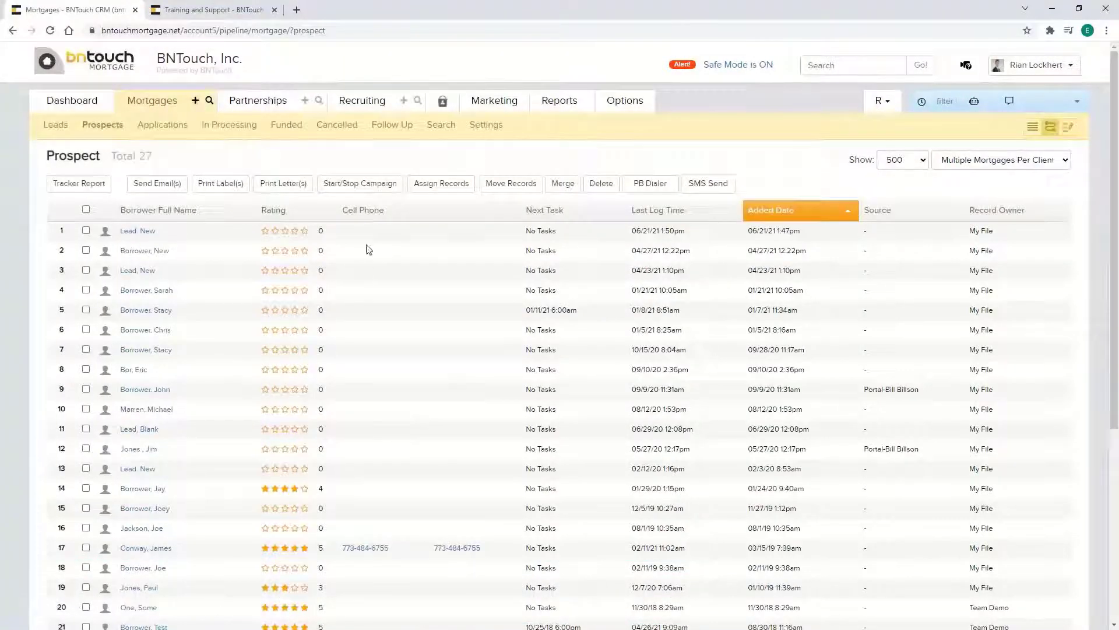
scroll(155, 379, down, 3)
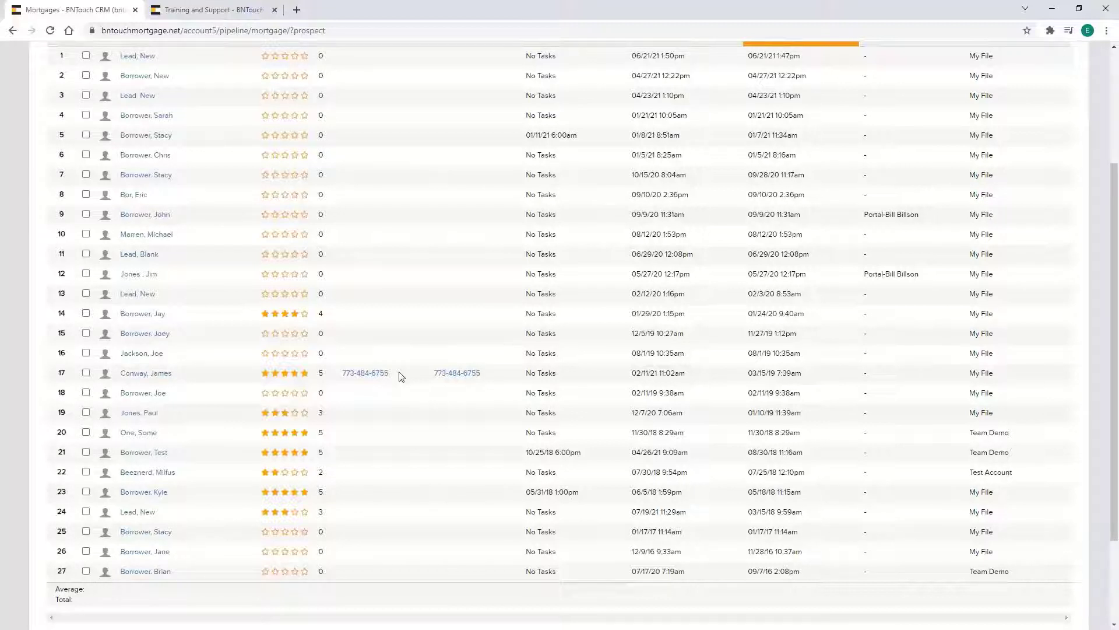
Open the row 17 prospect's mortgage record and call the borrower's cell phone
click(159, 374)
scroll(418, 347, down, 3)
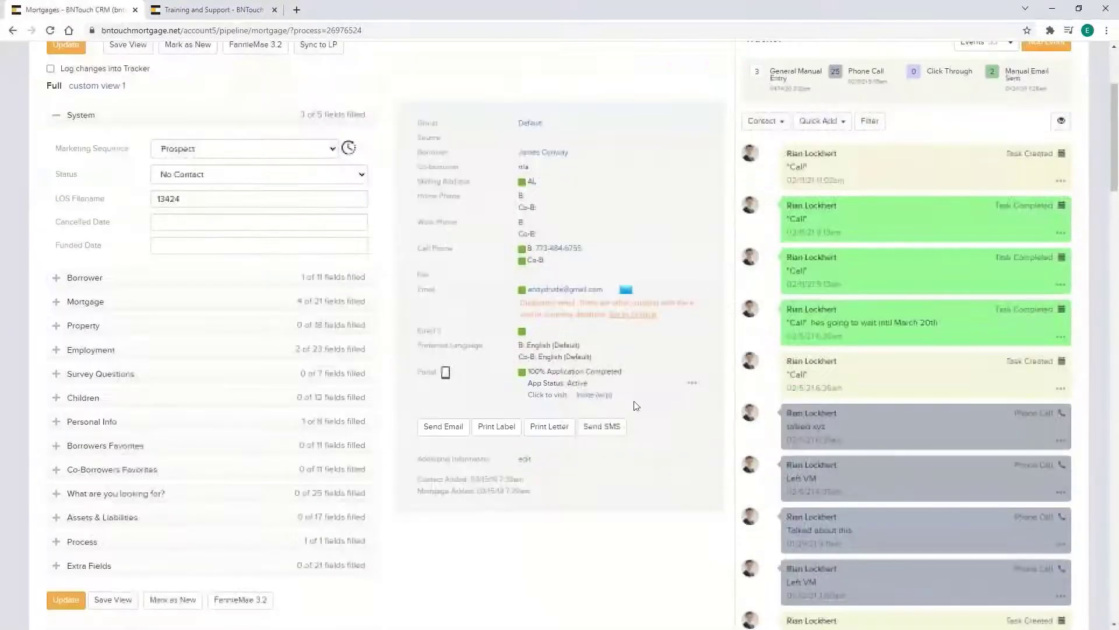
scroll(572, 418, up, 3)
click(559, 423)
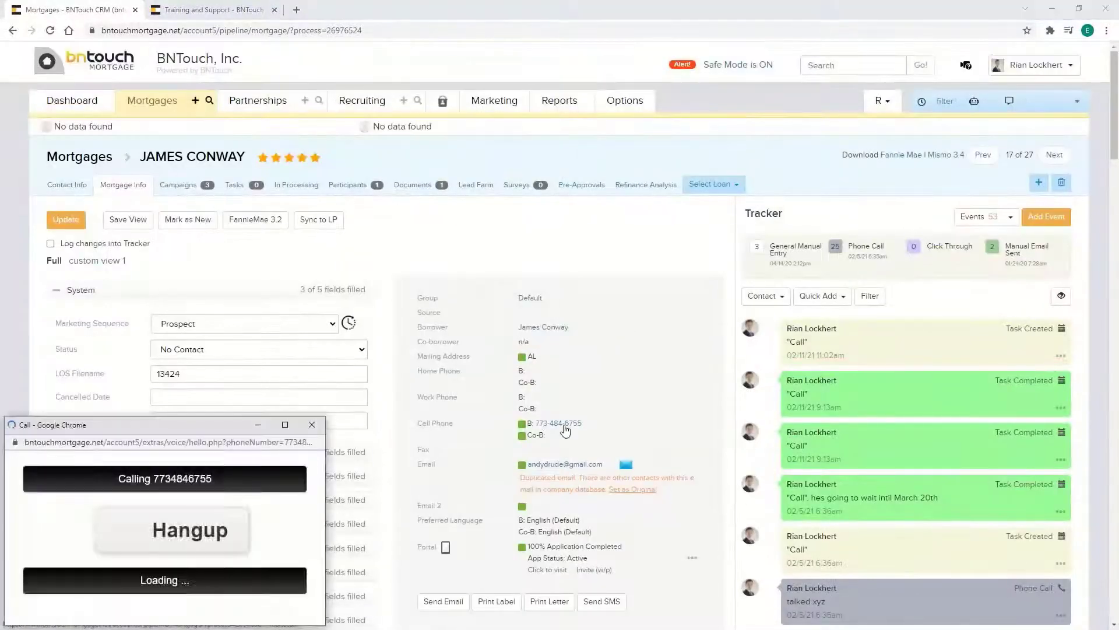
Hang up, reload the record, and locate the one-second call logged in the tracker
click(229, 541)
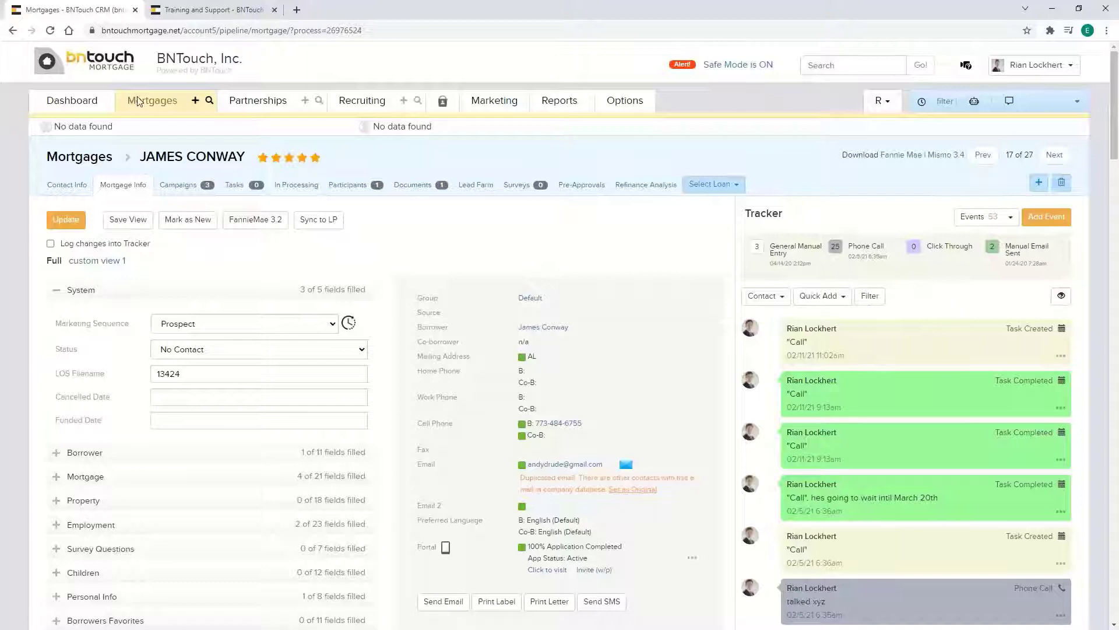
click(50, 30)
scroll(907, 354, down, 15)
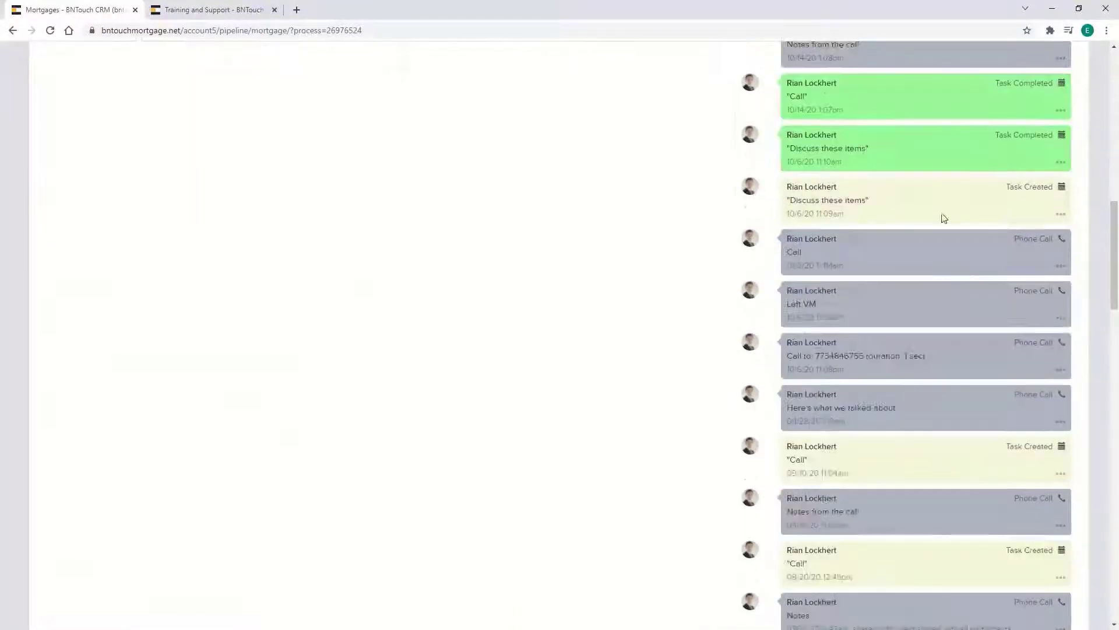
scroll(944, 218, down, 1)
drag(928, 298, 787, 298)
click(958, 303)
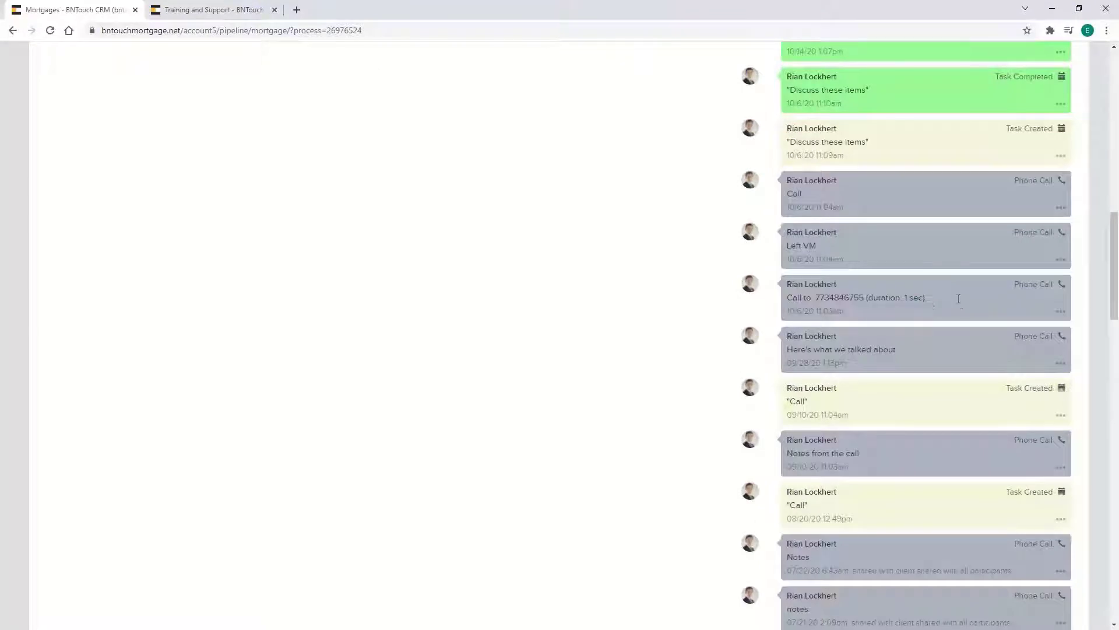
scroll(937, 303, up, 20)
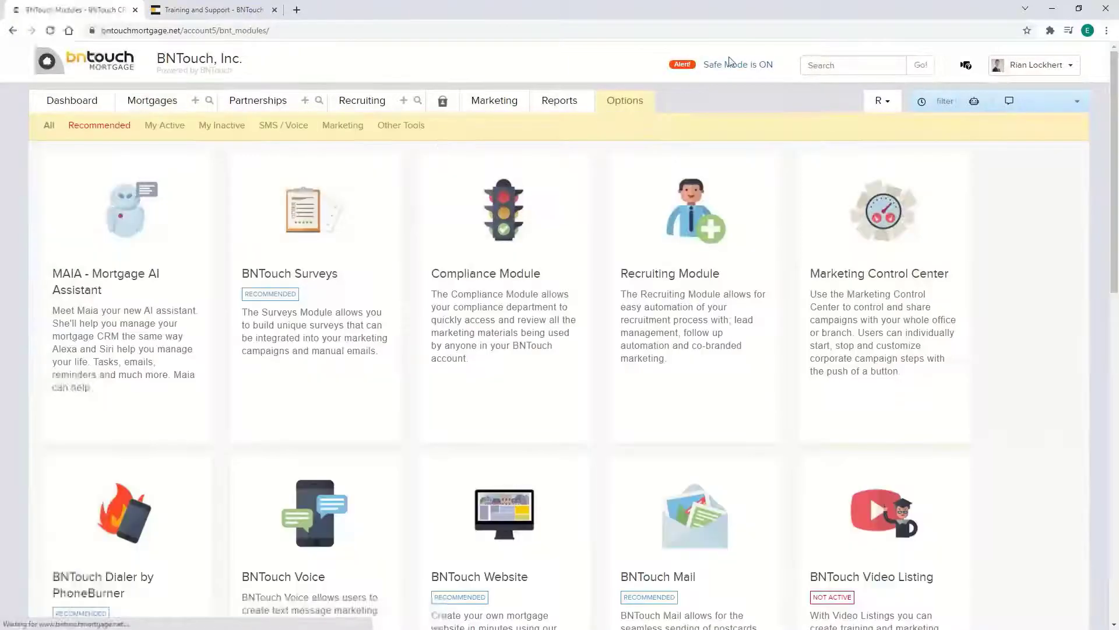
scroll(346, 156, down, 3)
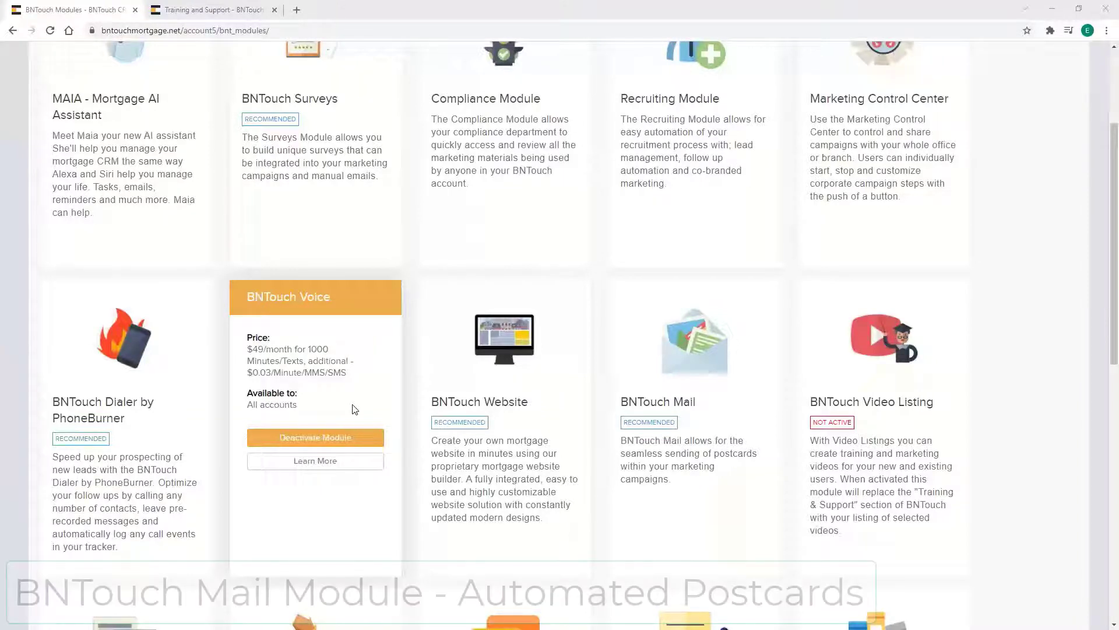
mouse_move(720, 408)
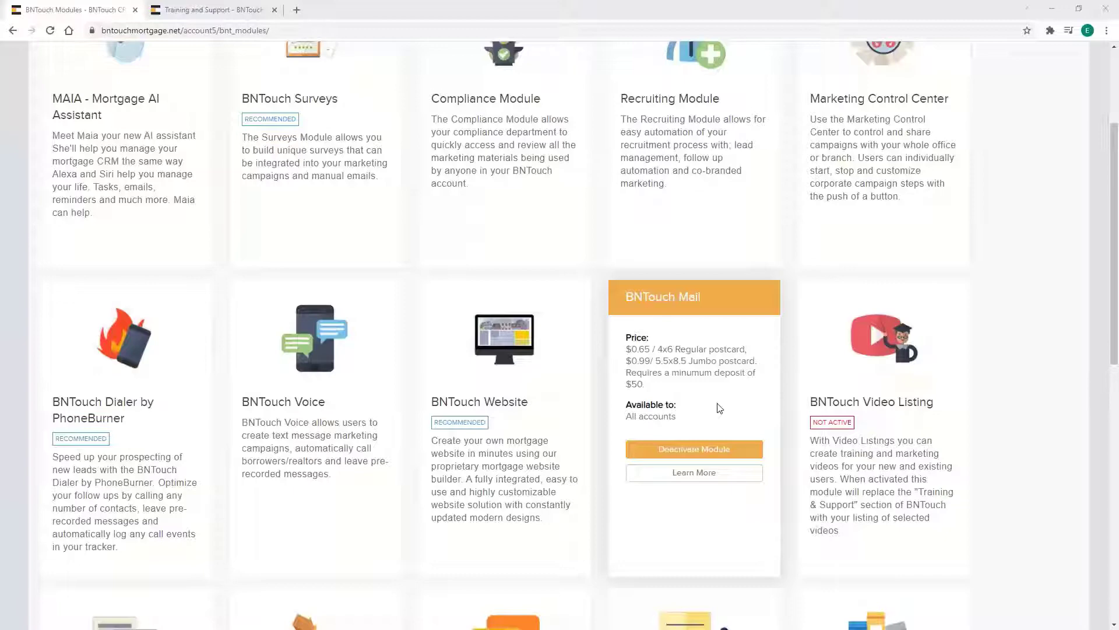
scroll(717, 255, up, 5)
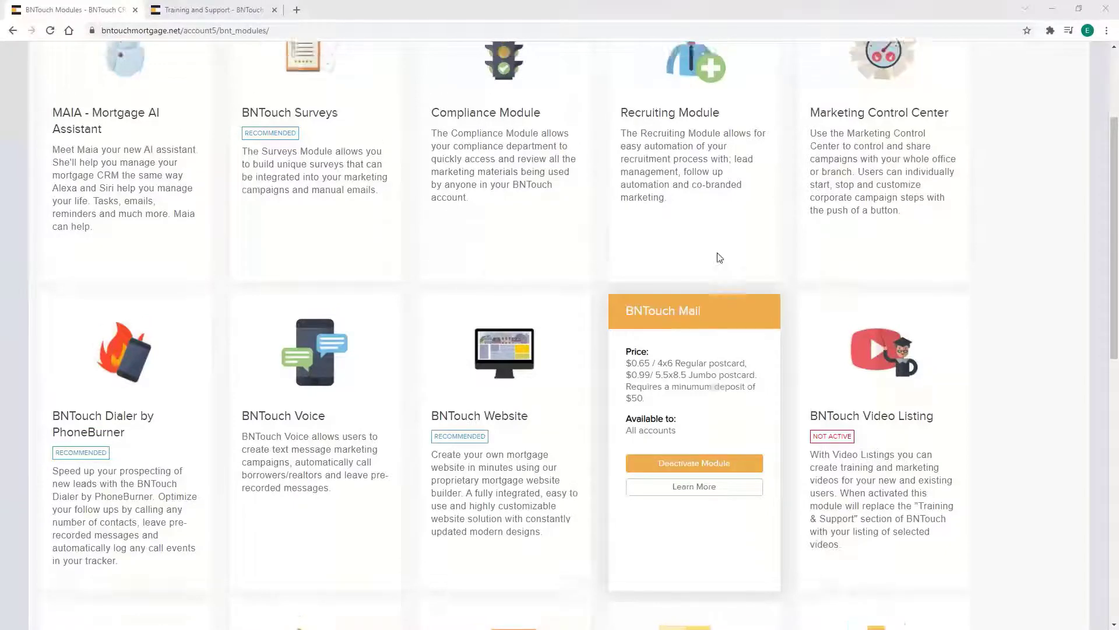
click(495, 102)
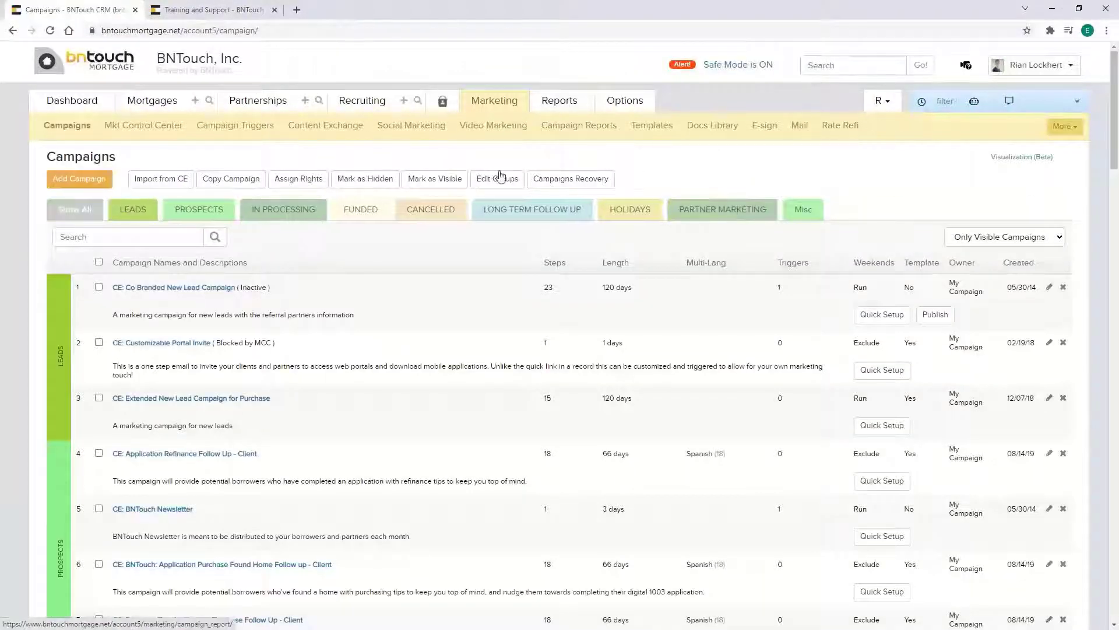
click(801, 130)
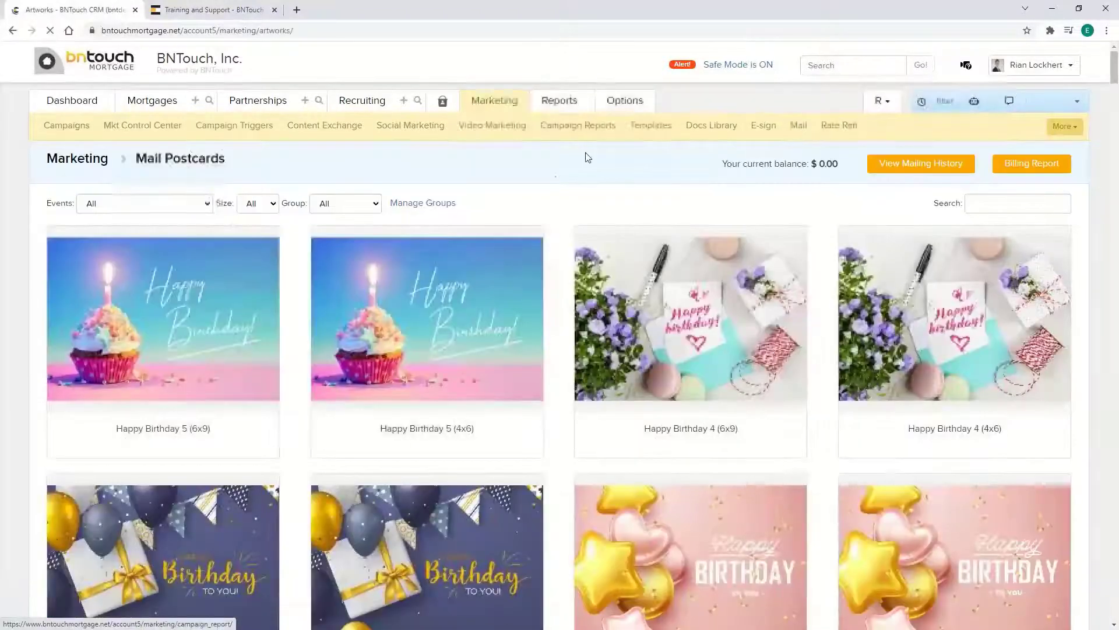
scroll(559, 291, down, 10)
scroll(557, 350, down, 8)
scroll(556, 350, up, 20)
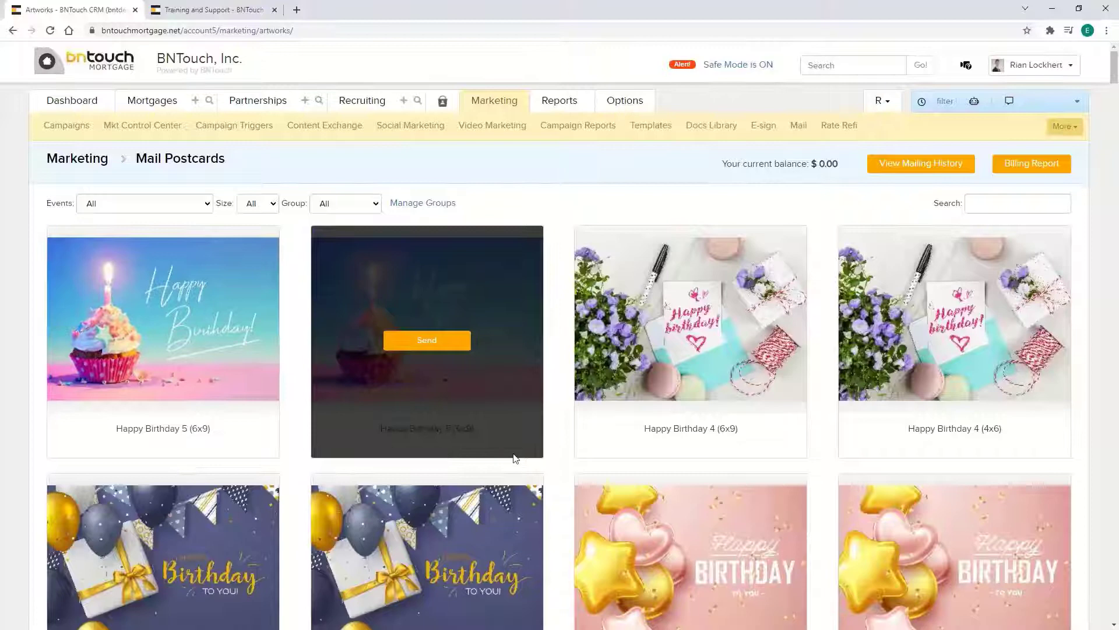
click(13, 31)
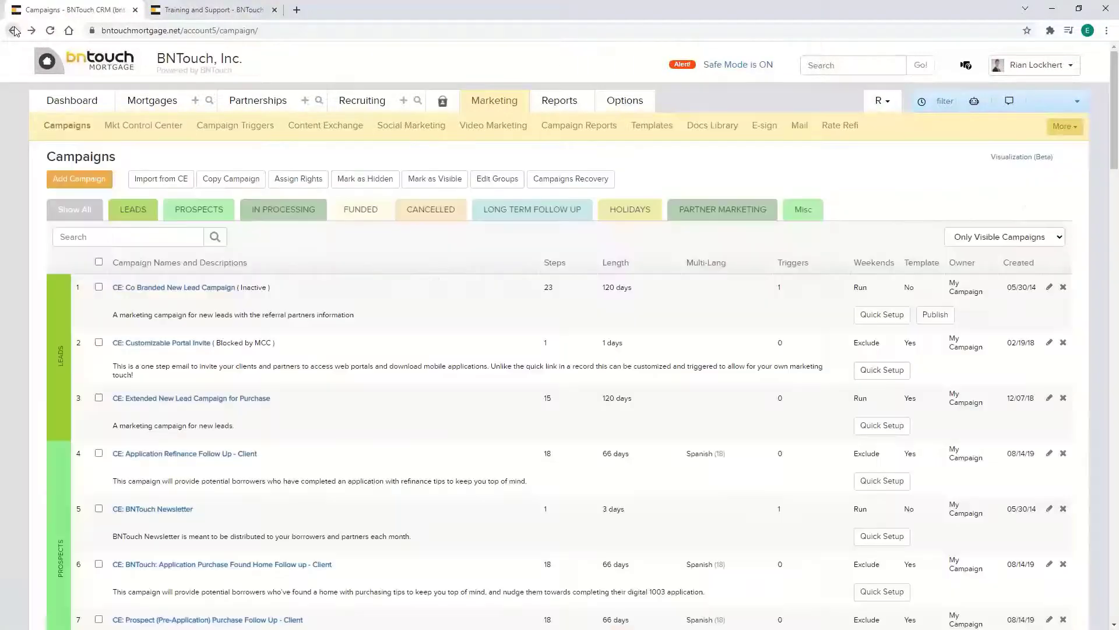
click(13, 30)
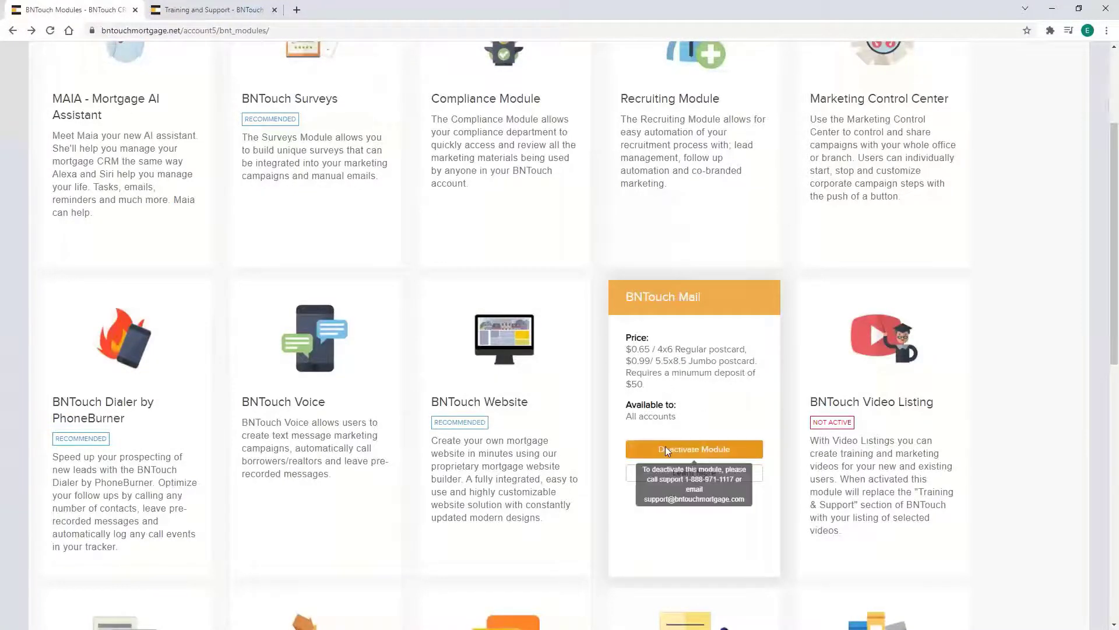
scroll(583, 262, up, 3)
click(502, 102)
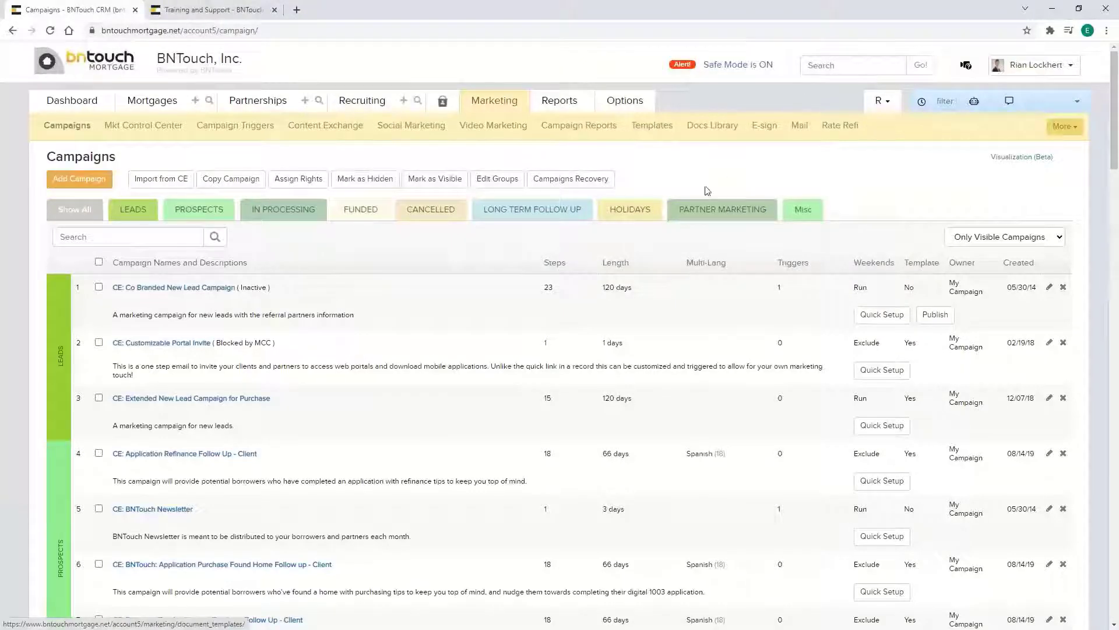
click(800, 127)
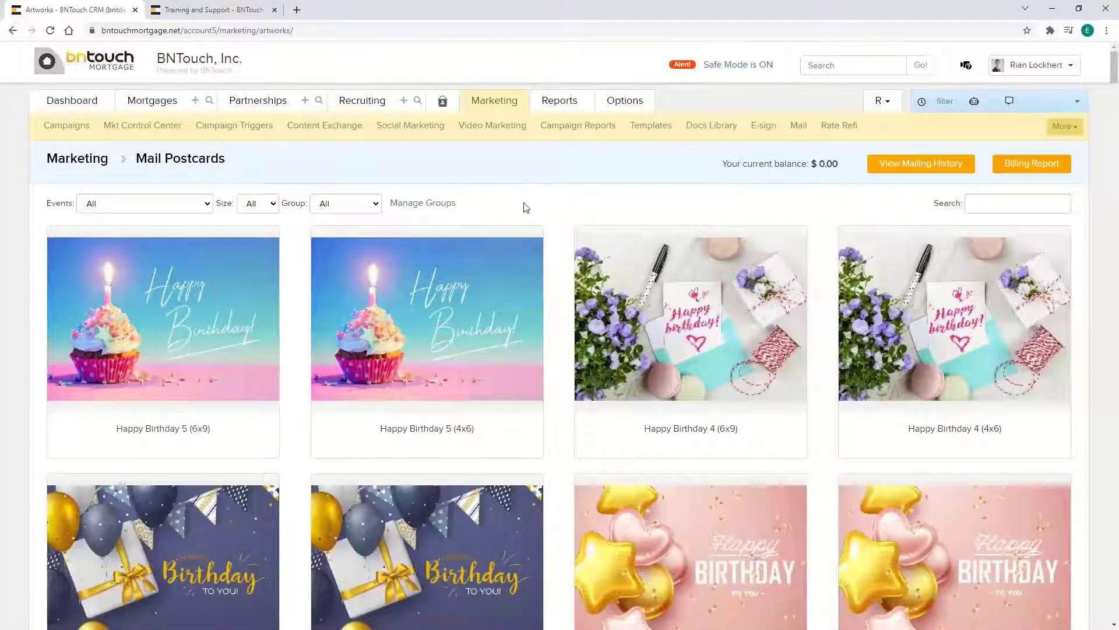
scroll(550, 443, down, 2)
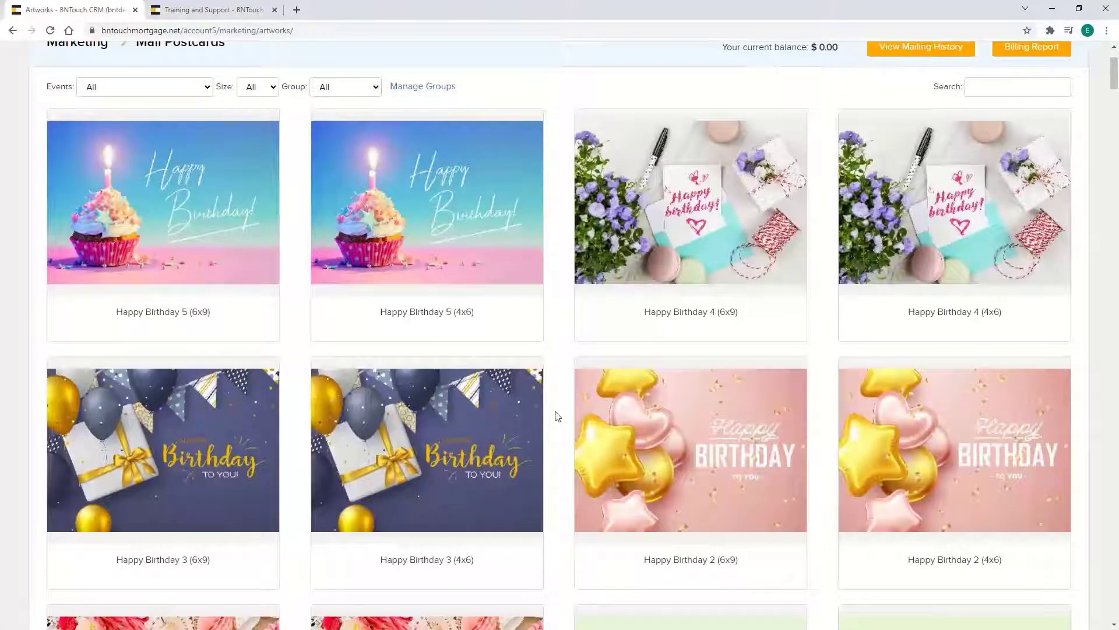
scroll(557, 416, up, 2)
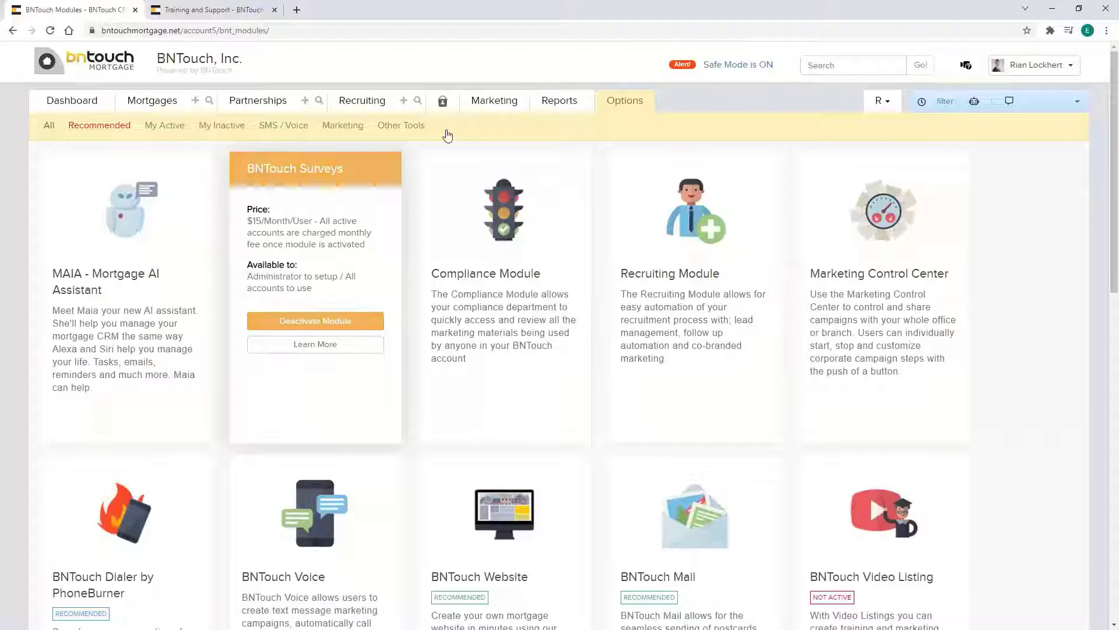
Go to Marketing > More > Surveys and open the Internal Only survey's edit form
click(495, 103)
click(1064, 126)
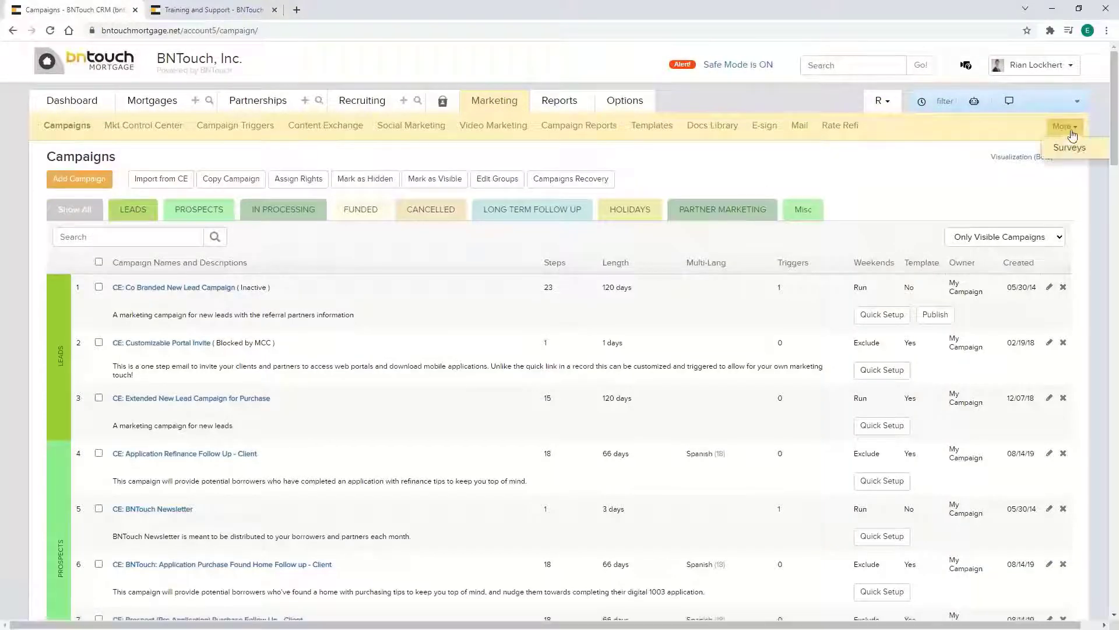
click(1070, 145)
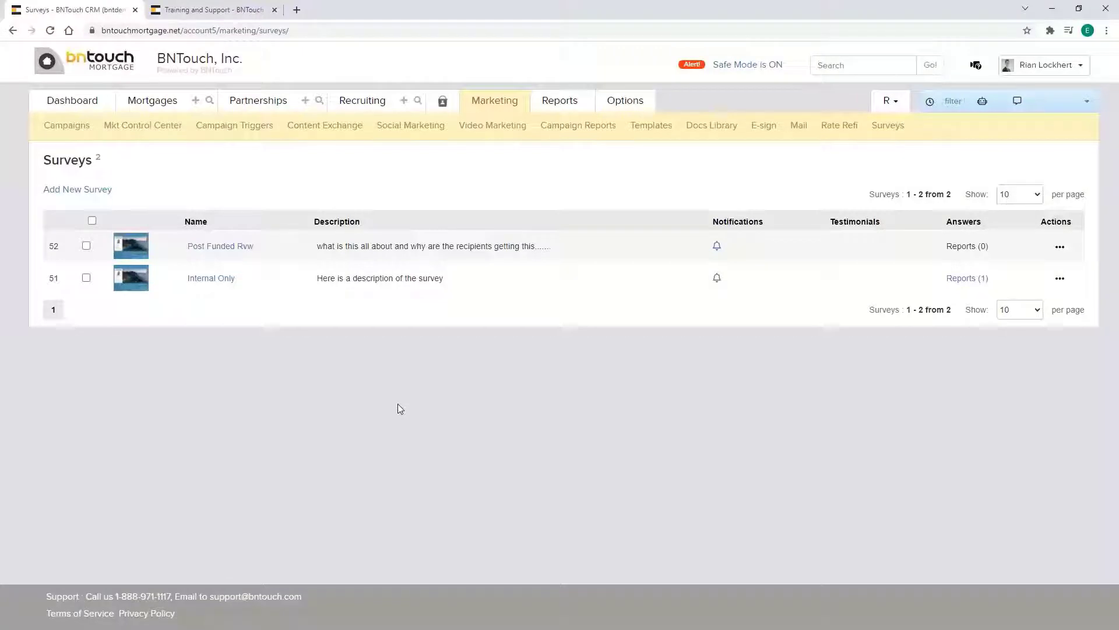
click(216, 280)
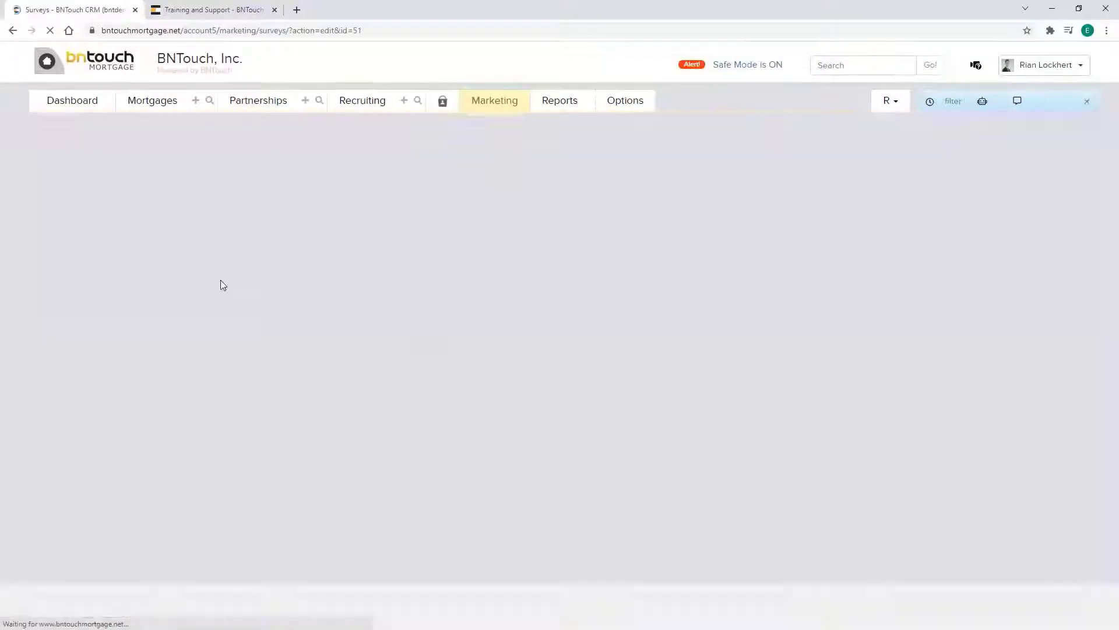
scroll(687, 150, down, 1)
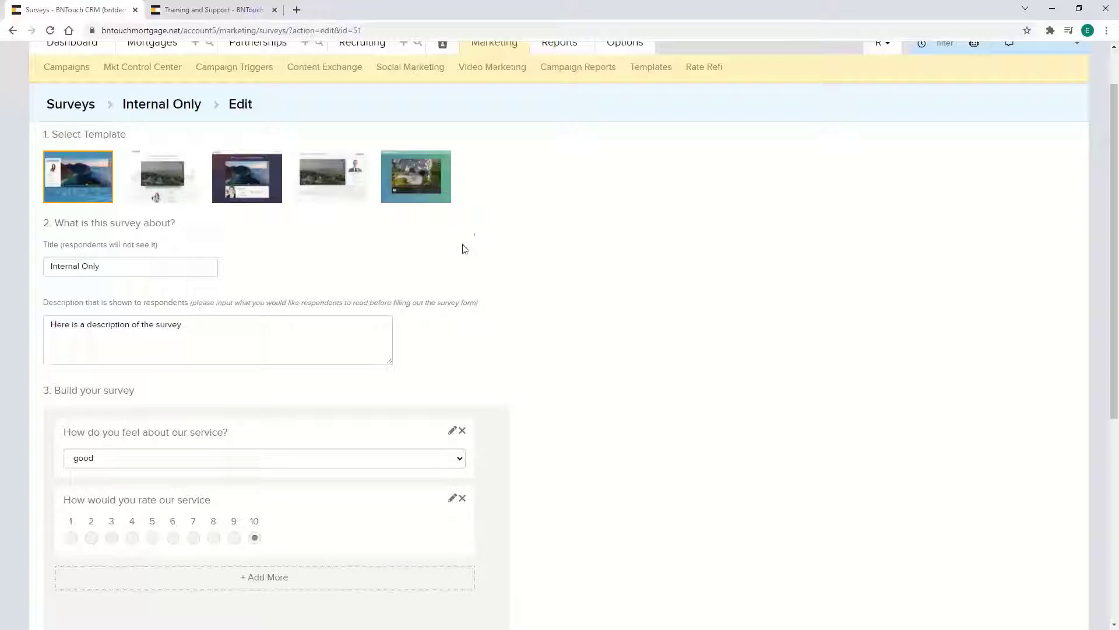
scroll(456, 234, down, 4)
scroll(238, 225, up, 3)
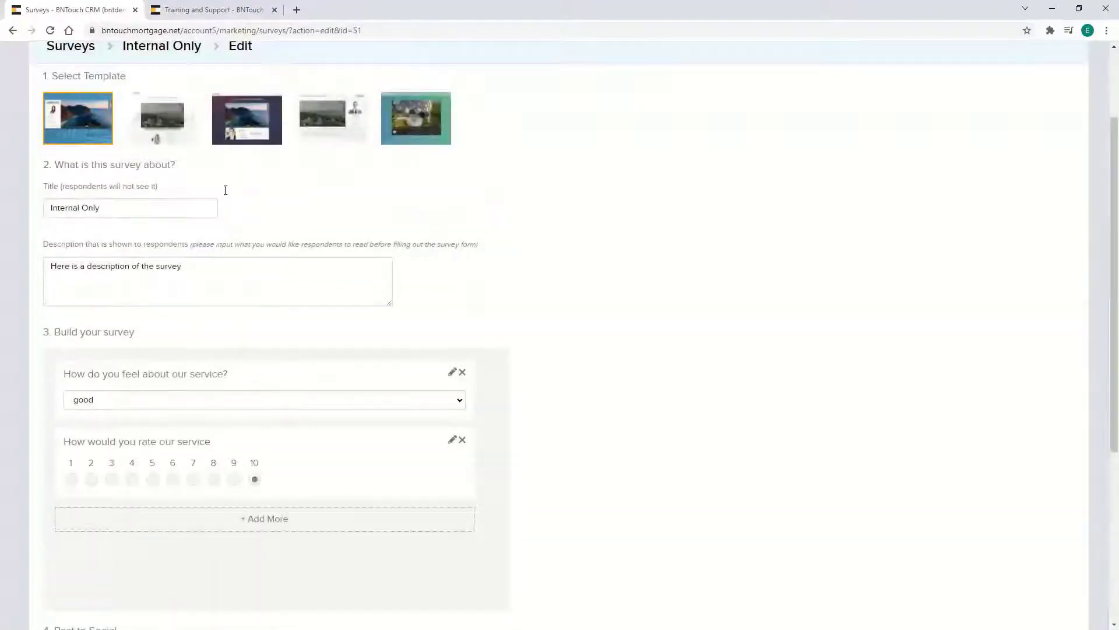
scroll(191, 274, down, 1)
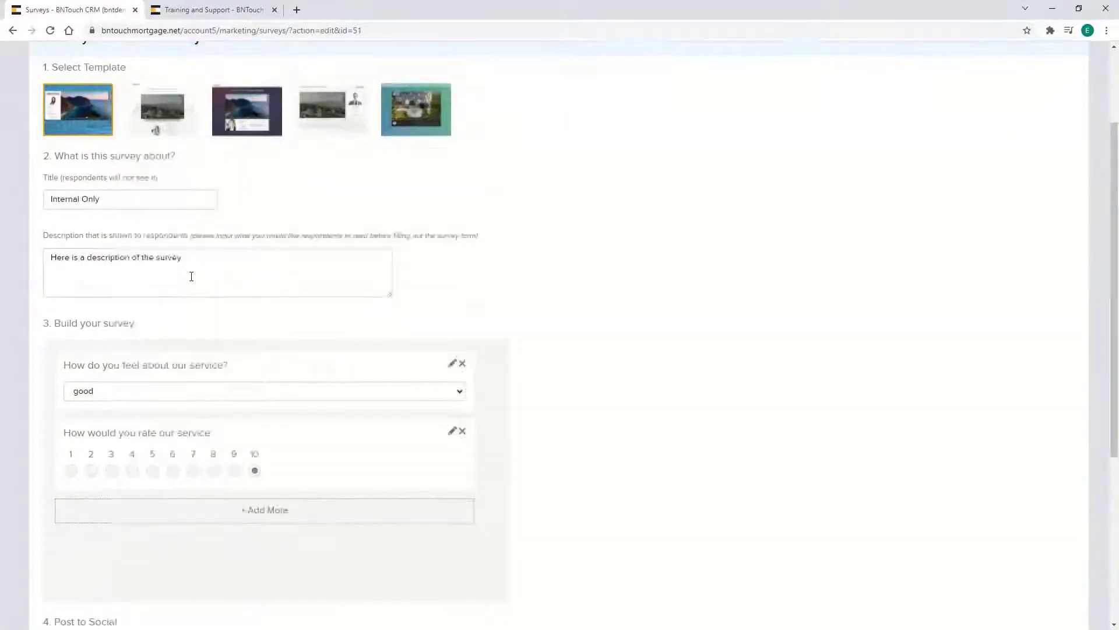
scroll(191, 276, down, 3)
click(120, 227)
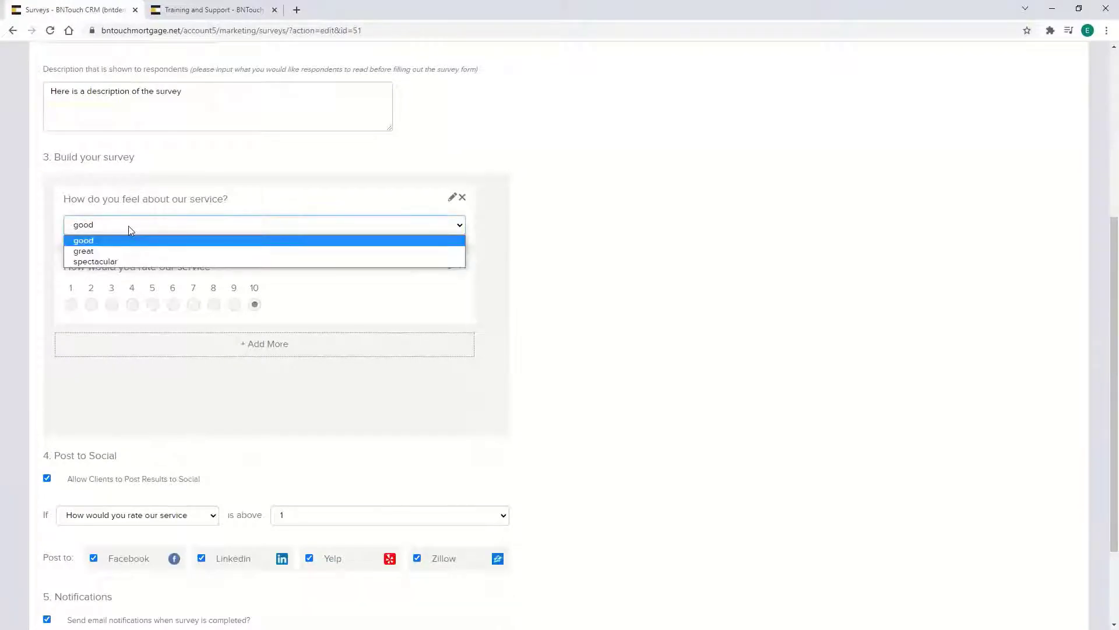
click(129, 229)
click(248, 349)
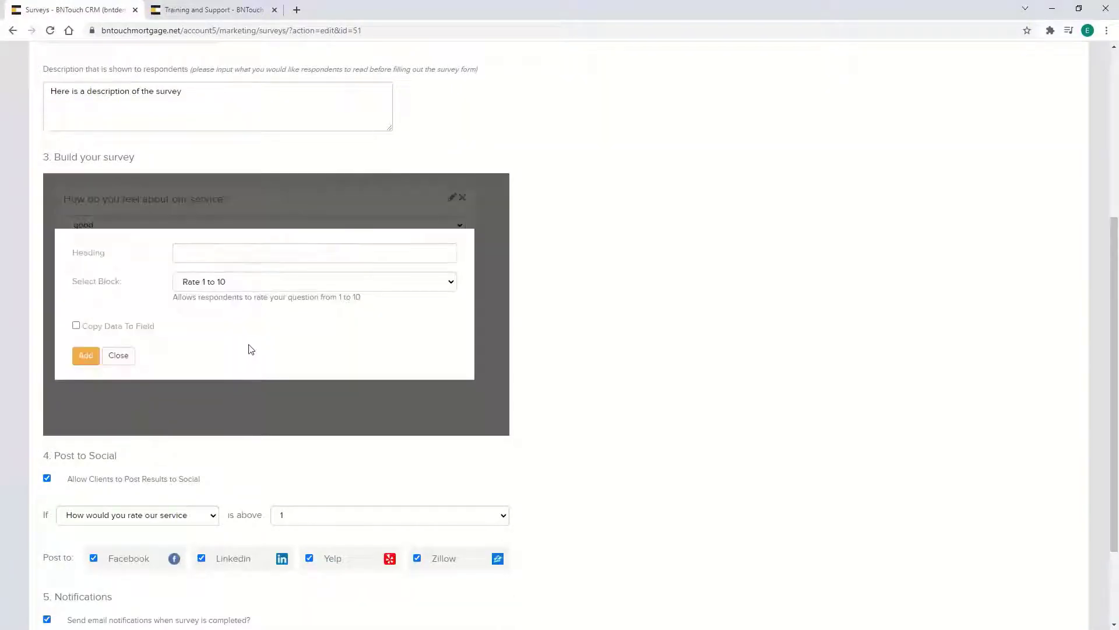
click(275, 285)
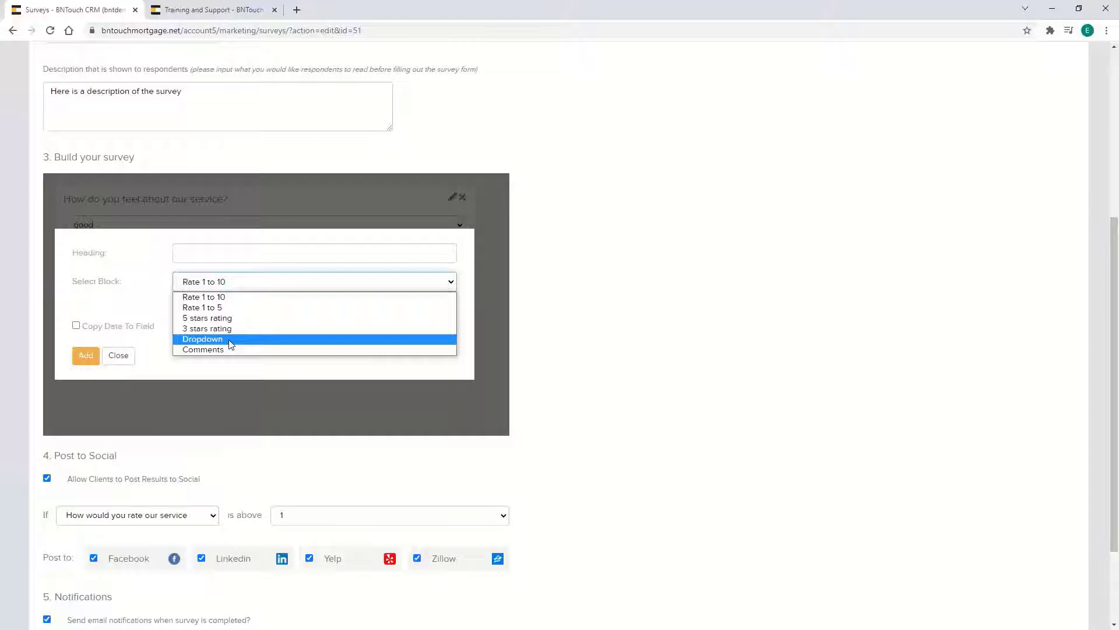
click(257, 290)
click(201, 385)
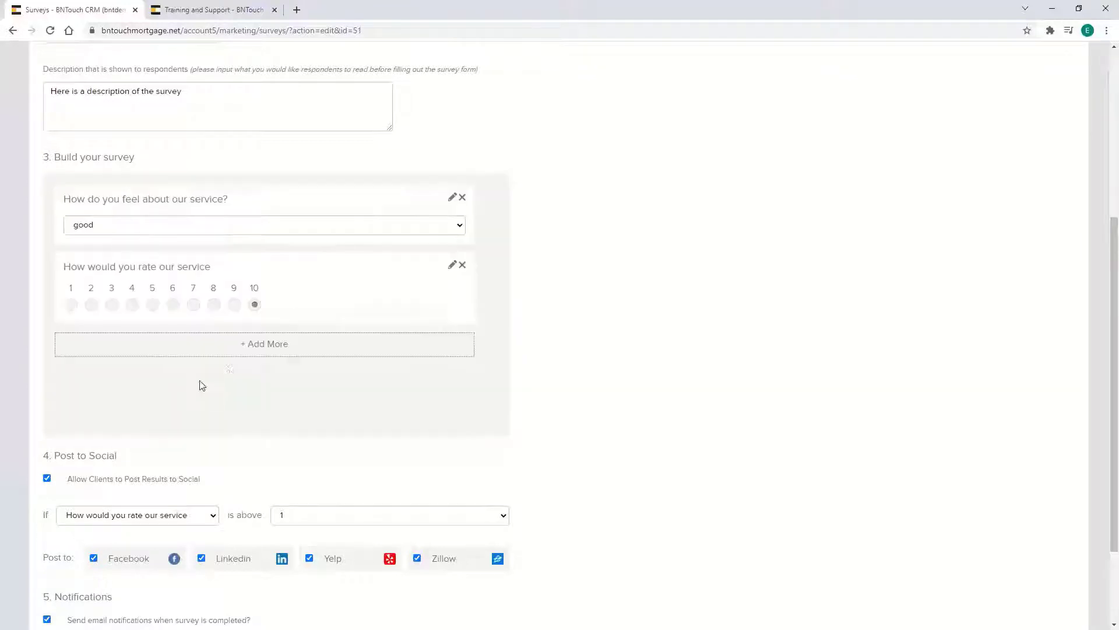
Set the Post to Social rating threshold to 'is above' 8
scroll(247, 366, down, 2)
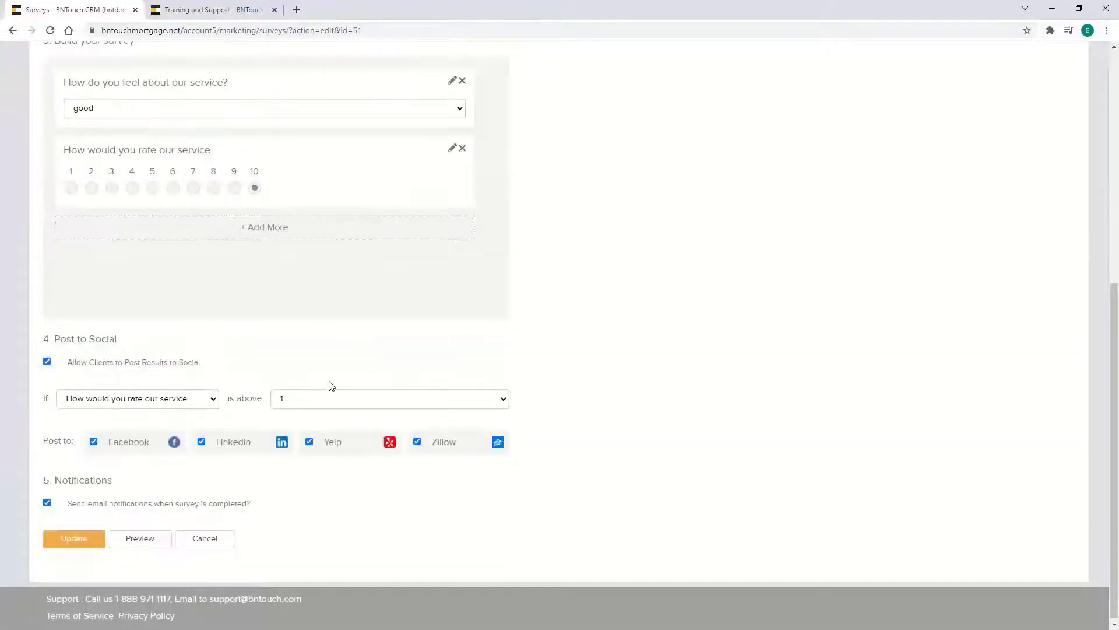
click(348, 401)
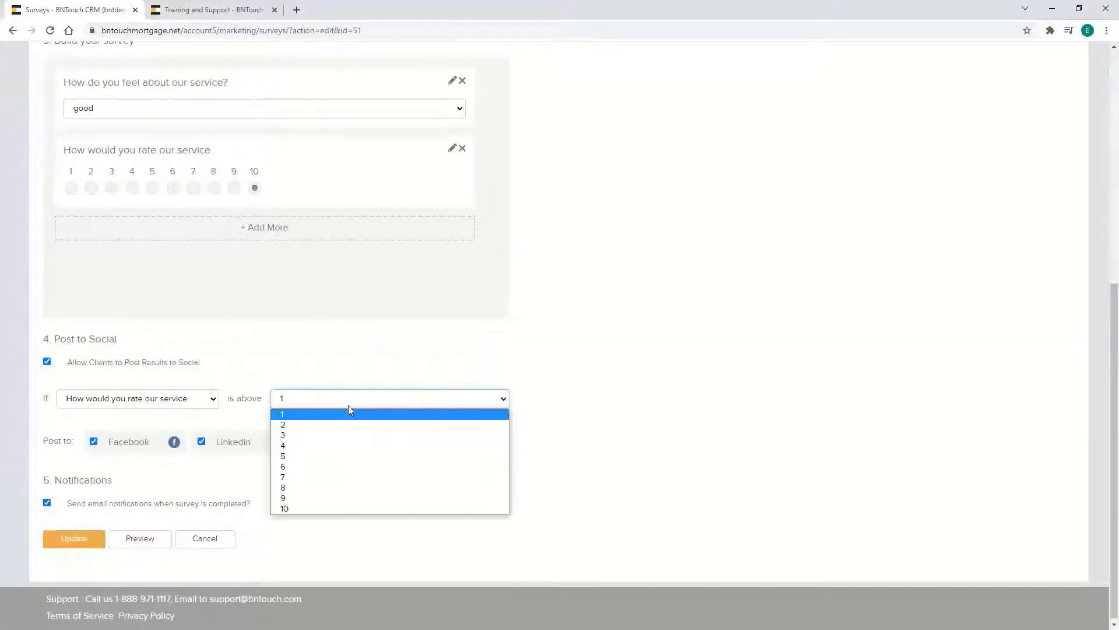
click(305, 495)
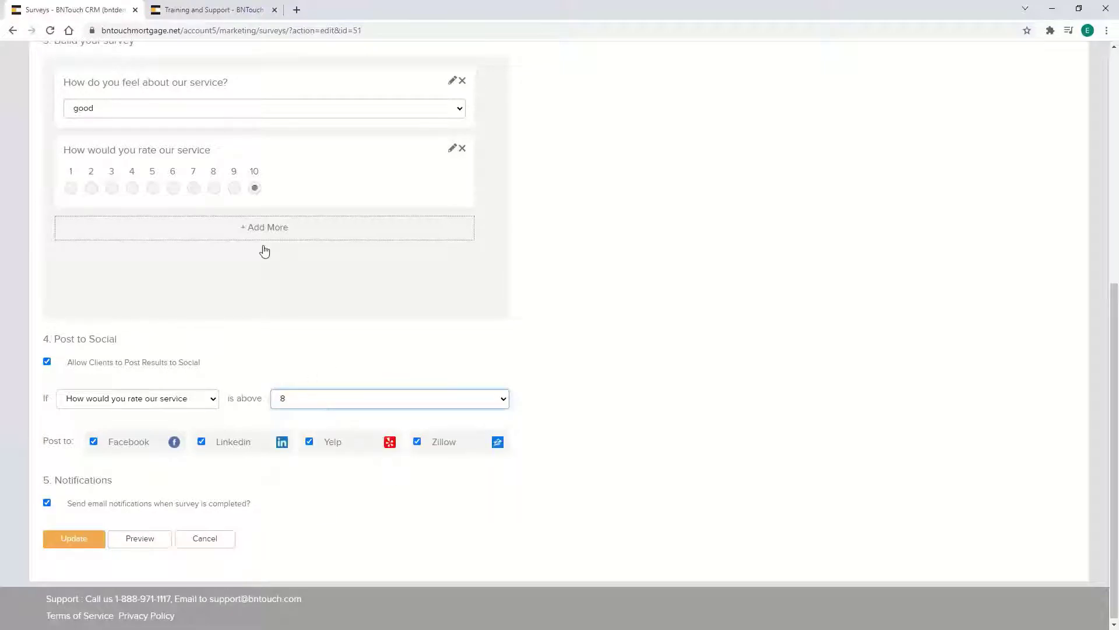
scroll(265, 251, up, 1)
Browse the survey block types without adding one, then open the NEW LEAD mortgage record
click(253, 296)
click(276, 228)
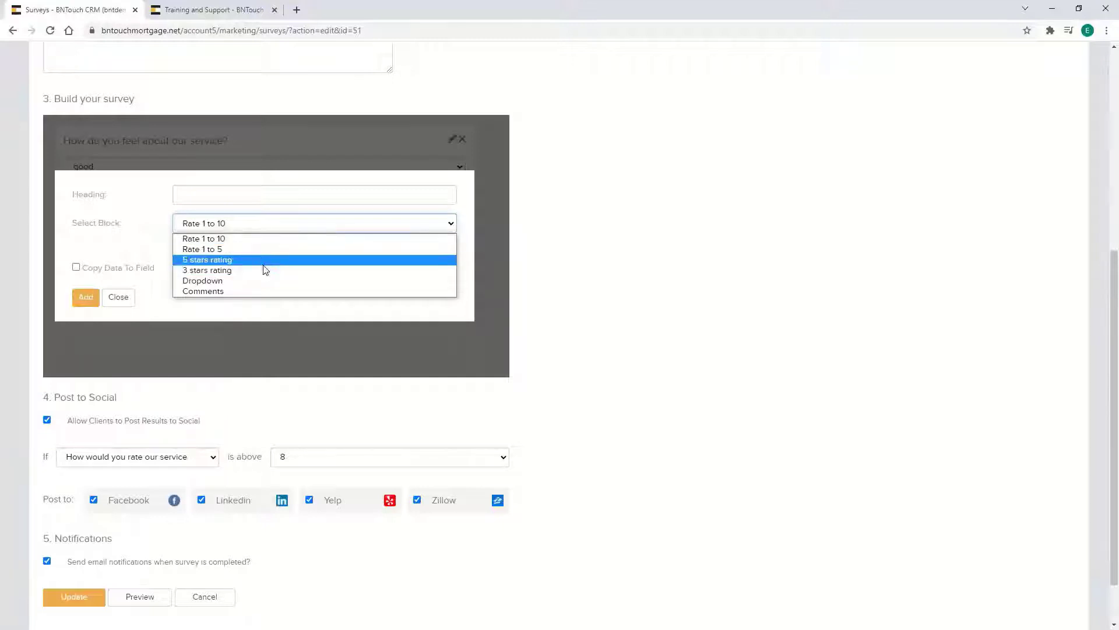
click(115, 300)
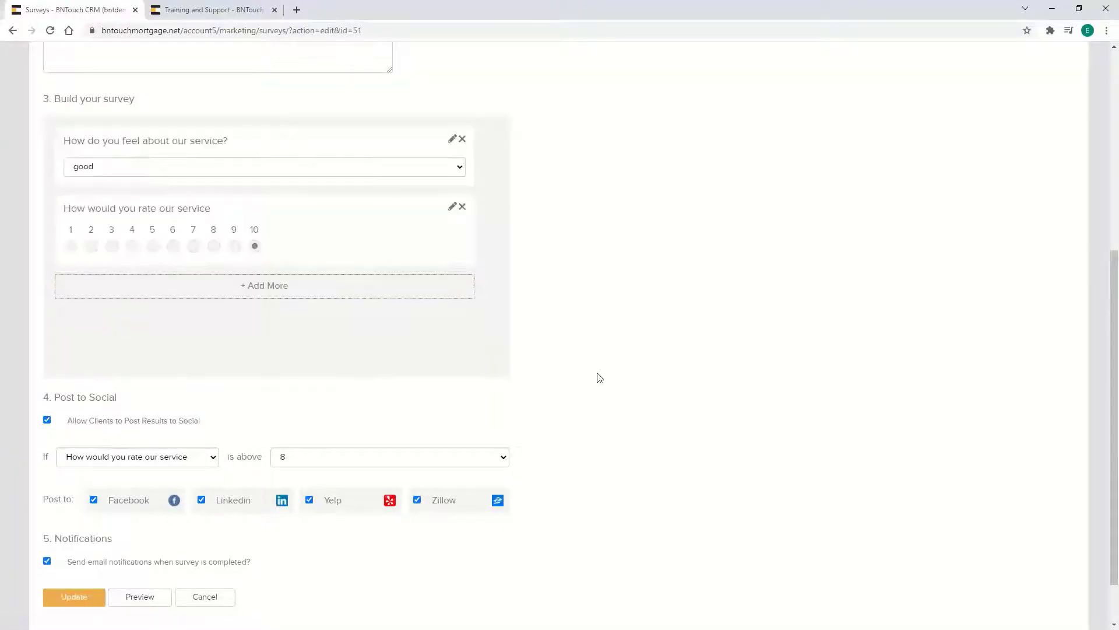
scroll(554, 361, down, 1)
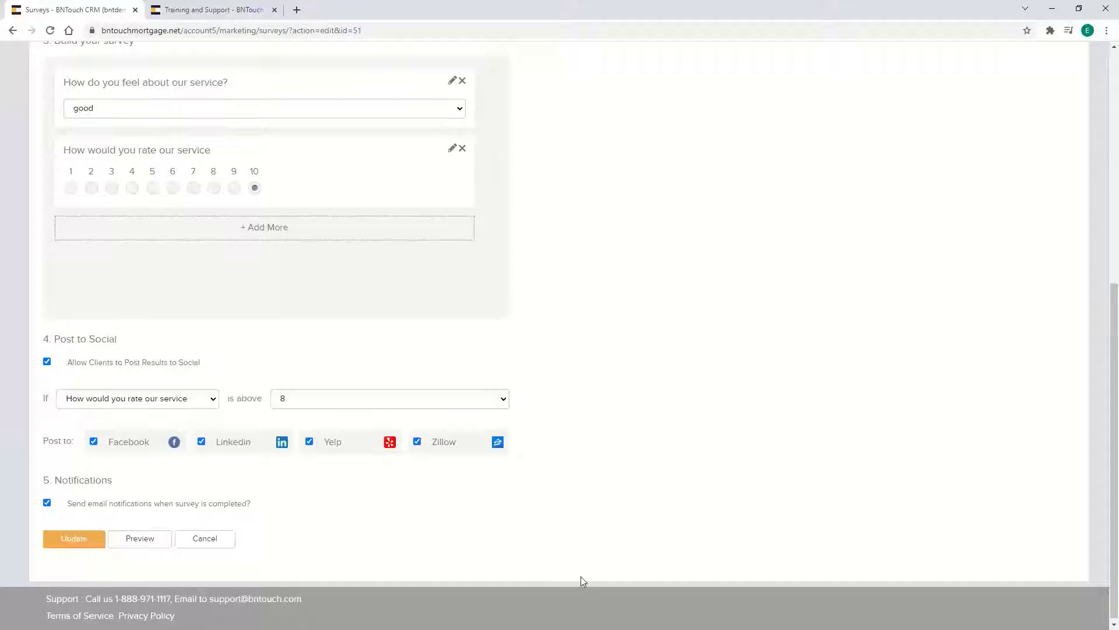
scroll(578, 513, up, 7)
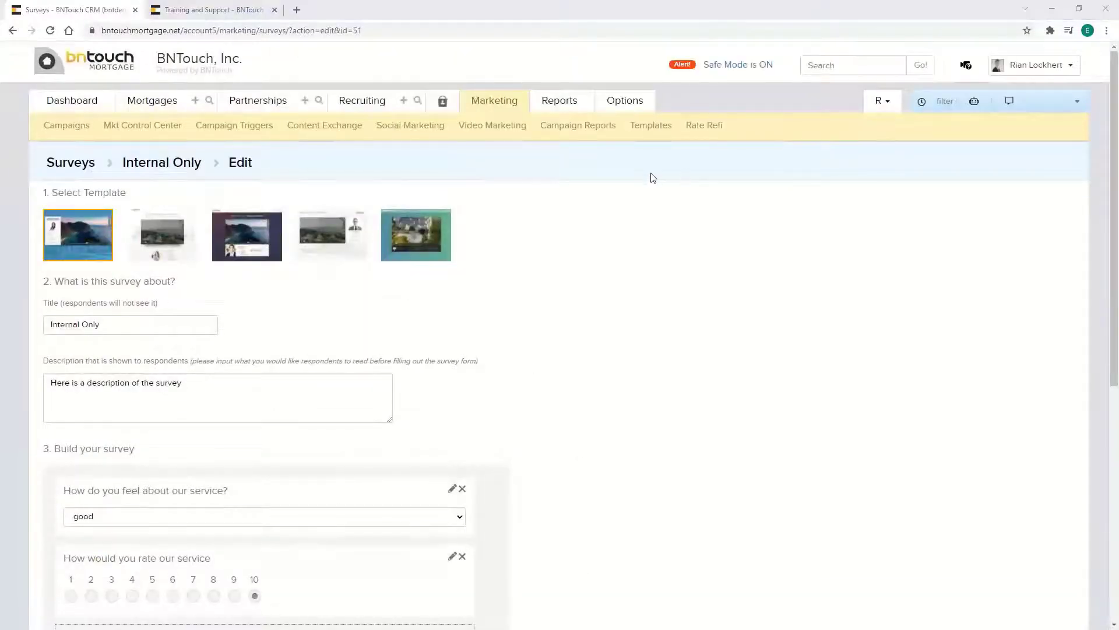
click(156, 110)
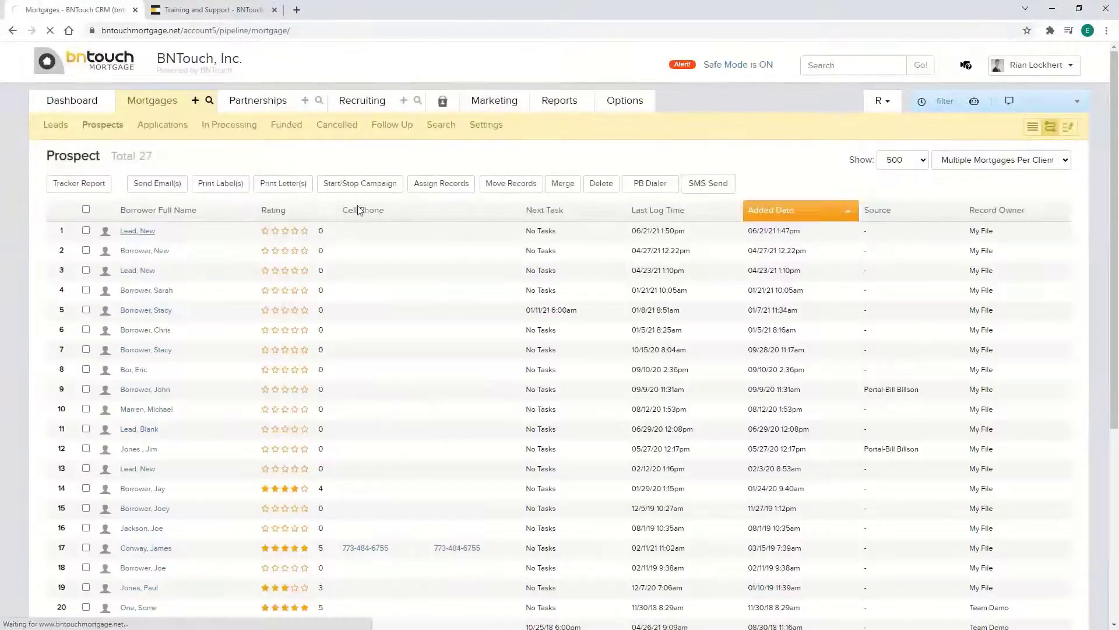
click(355, 224)
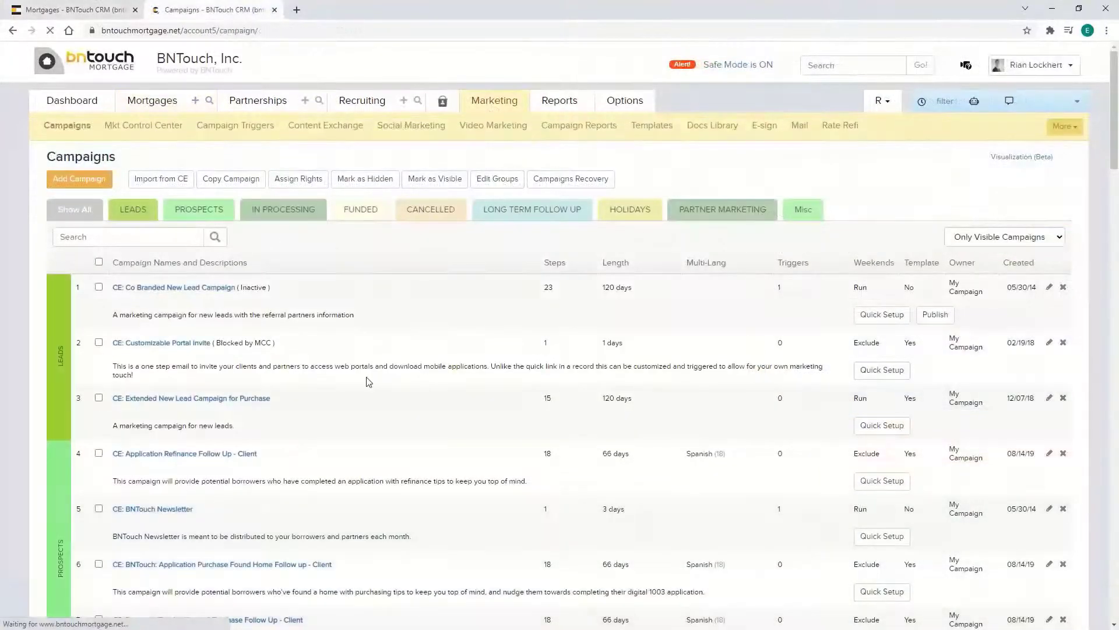
Preview the 'CE: Survey and Review Request' email and highlight its ##SURVEY_51## placeholder
scroll(368, 305, down, 5)
scroll(368, 305, down, 14)
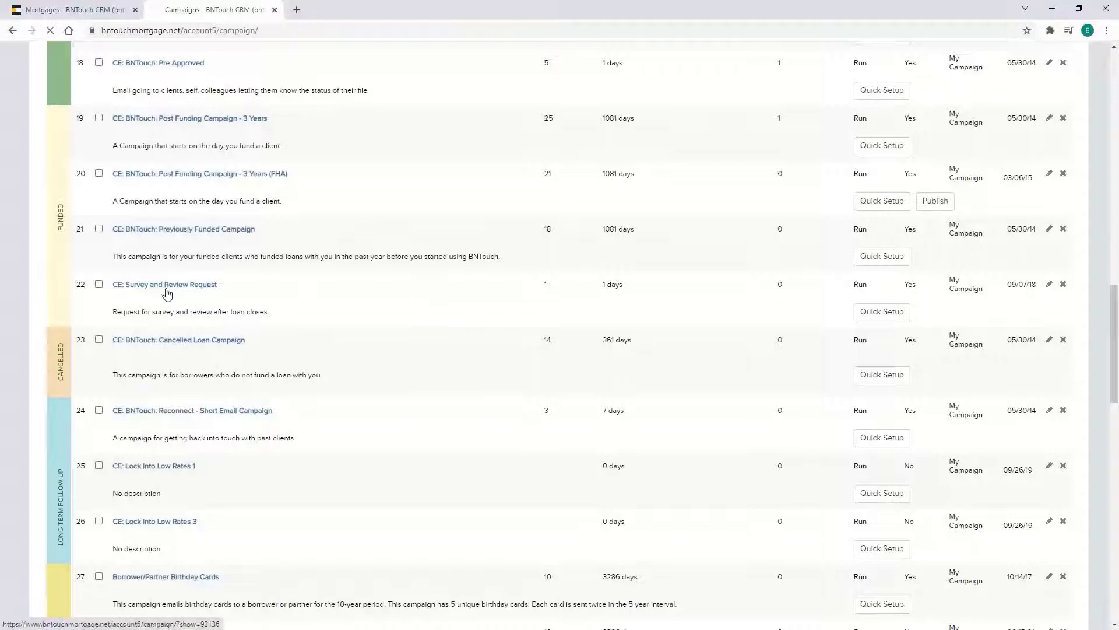
click(166, 285)
click(243, 338)
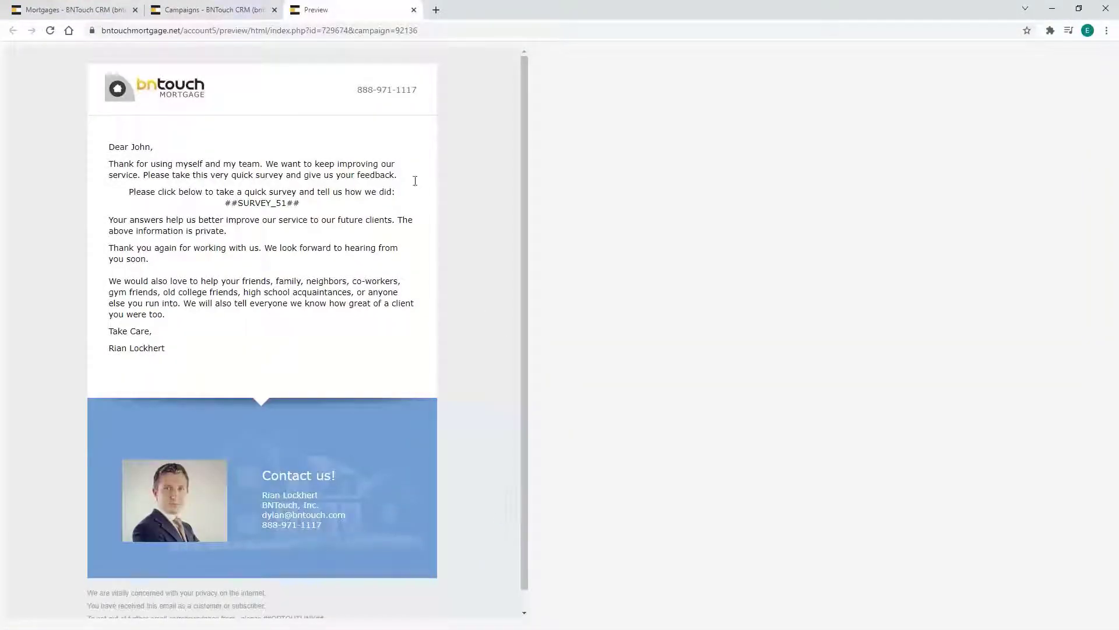
drag(306, 203, 225, 203)
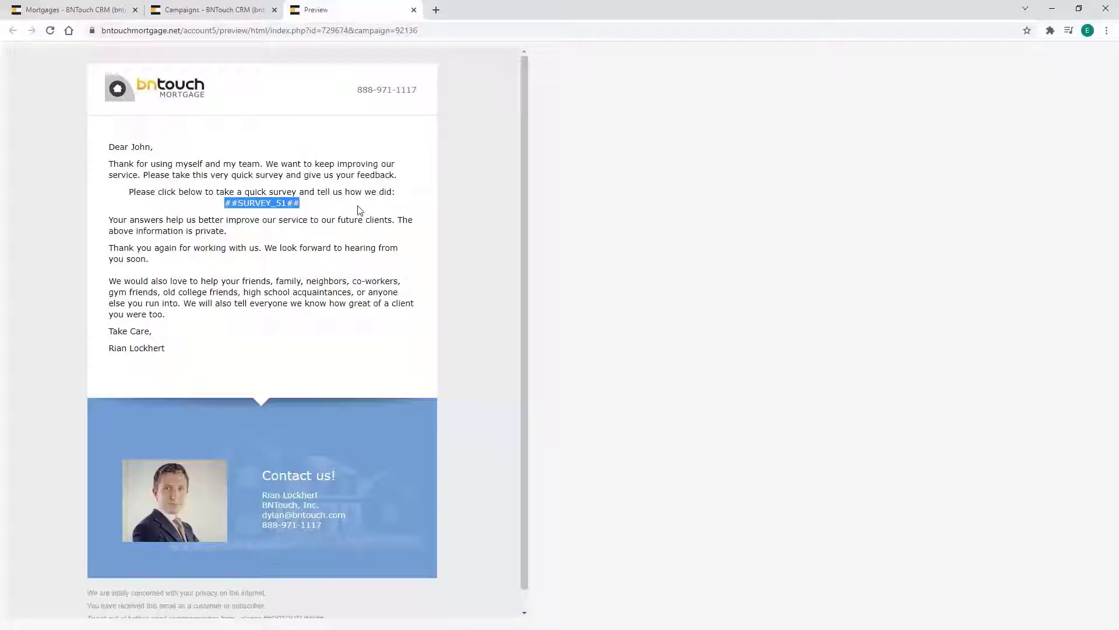
click(359, 209)
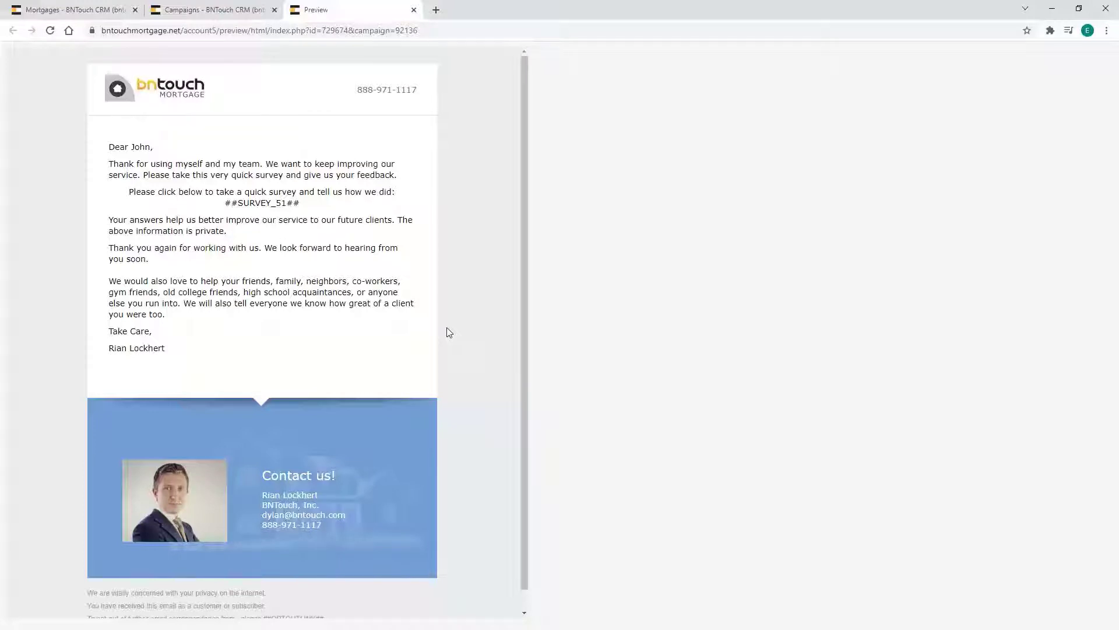
key(ctrl+w)
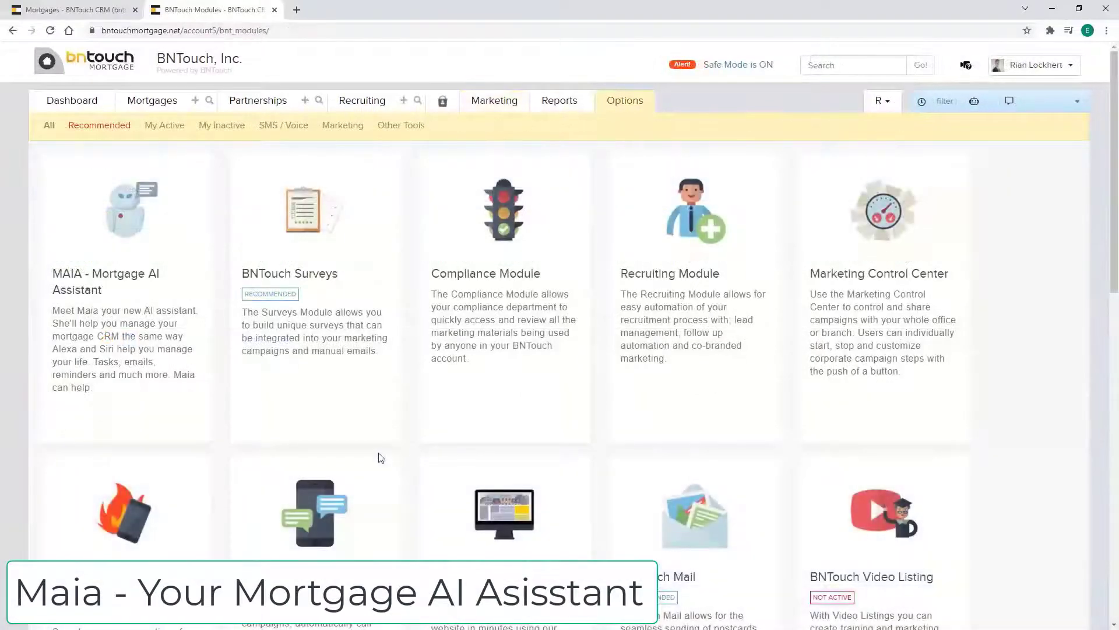
Highlight the 'Included into subscription' price on MAIA's recommended module card
mouse_move(150, 309)
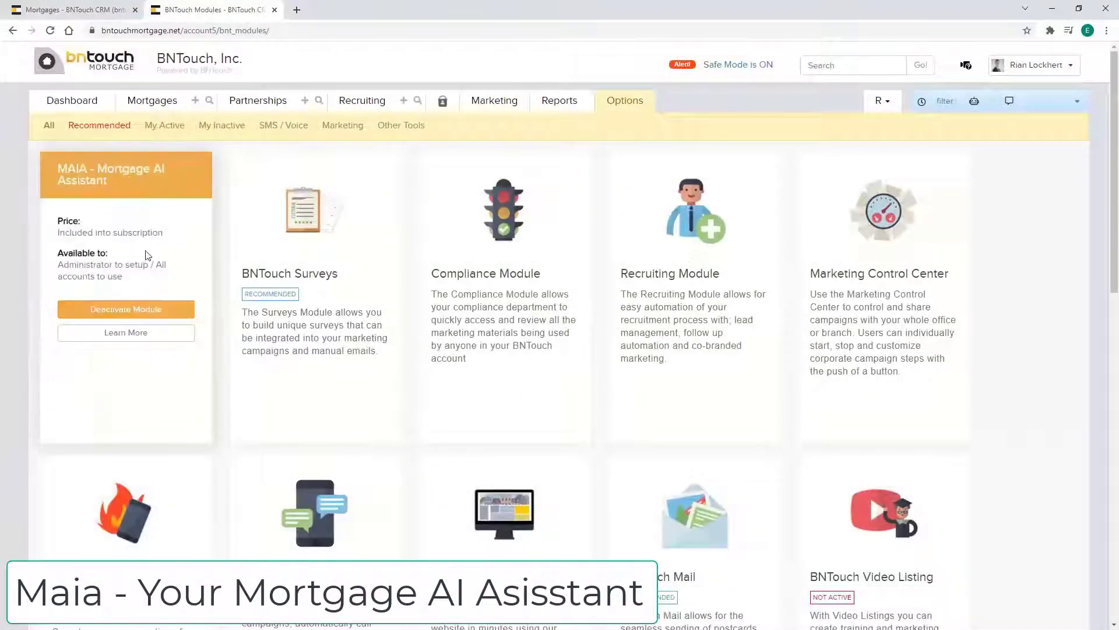
drag(163, 232, 57, 232)
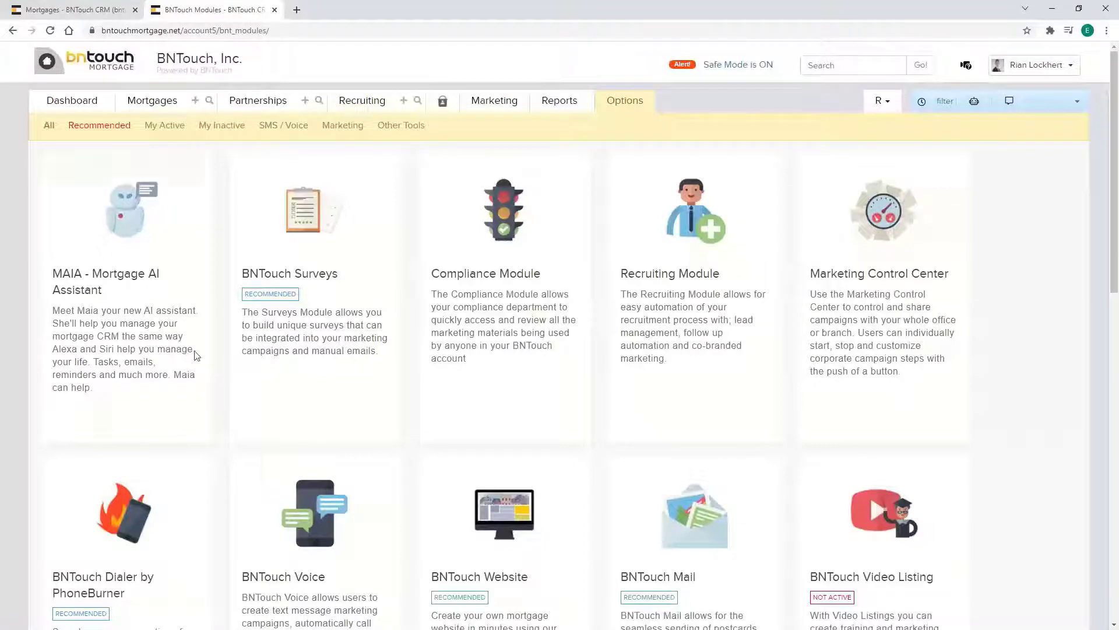
Open the Maia chat and highlight the earlier request that created the 2pm call task
click(974, 103)
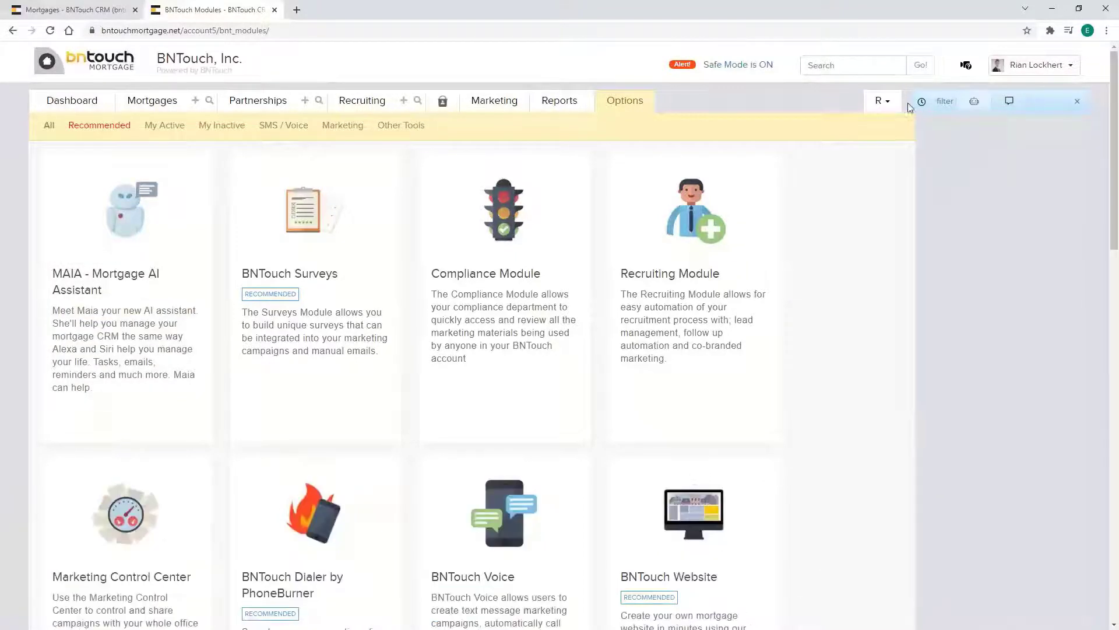
scroll(1011, 233, down, 7)
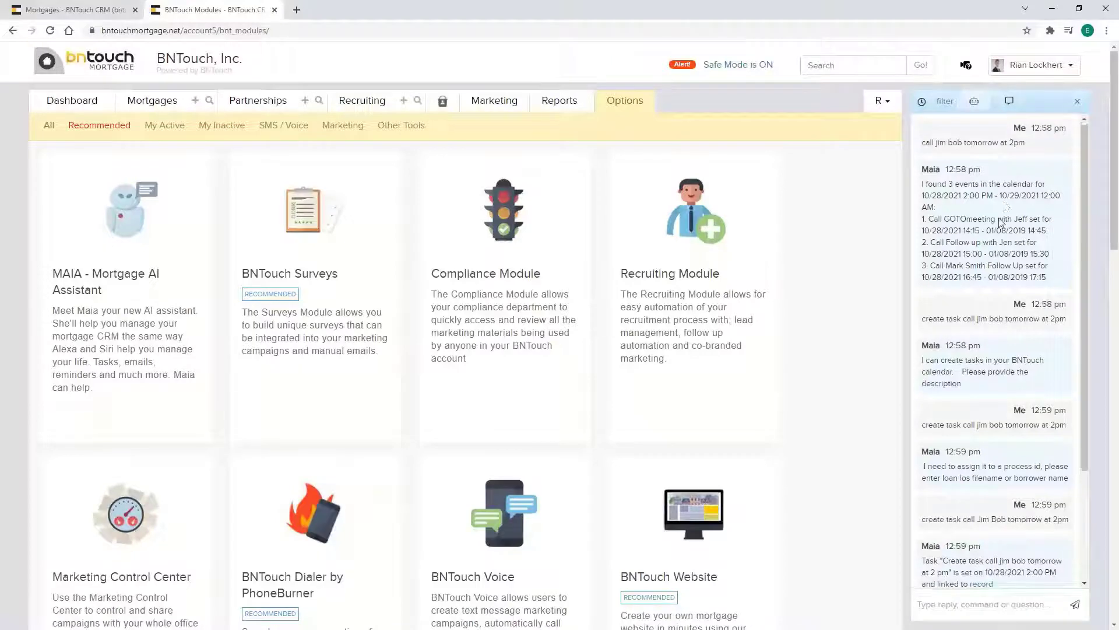
scroll(1097, 302, up, 2)
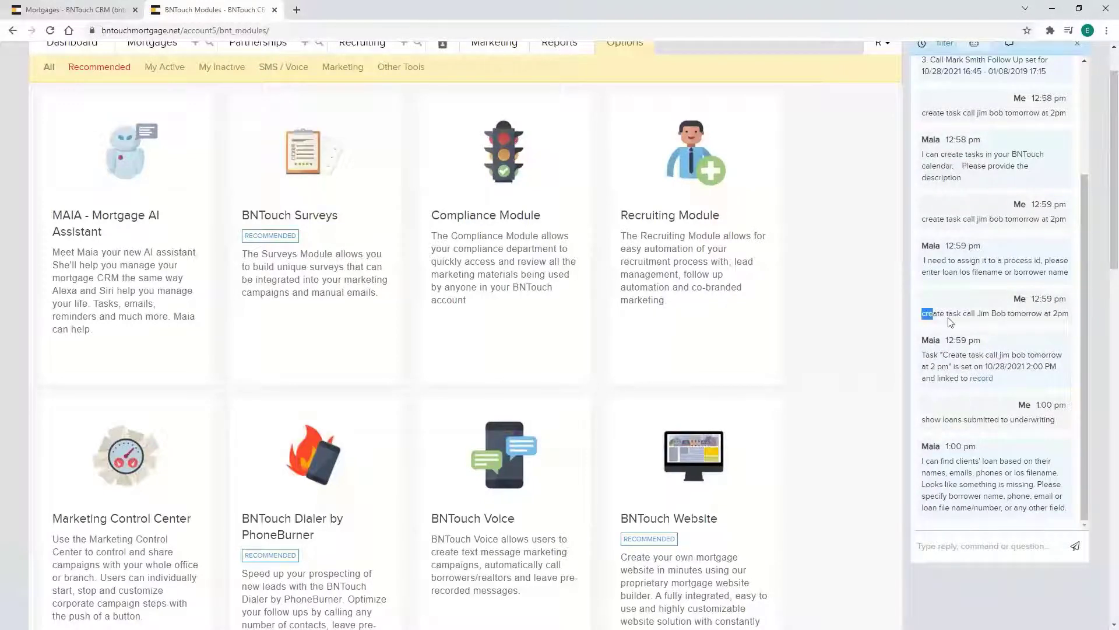
drag(932, 315, 1003, 332)
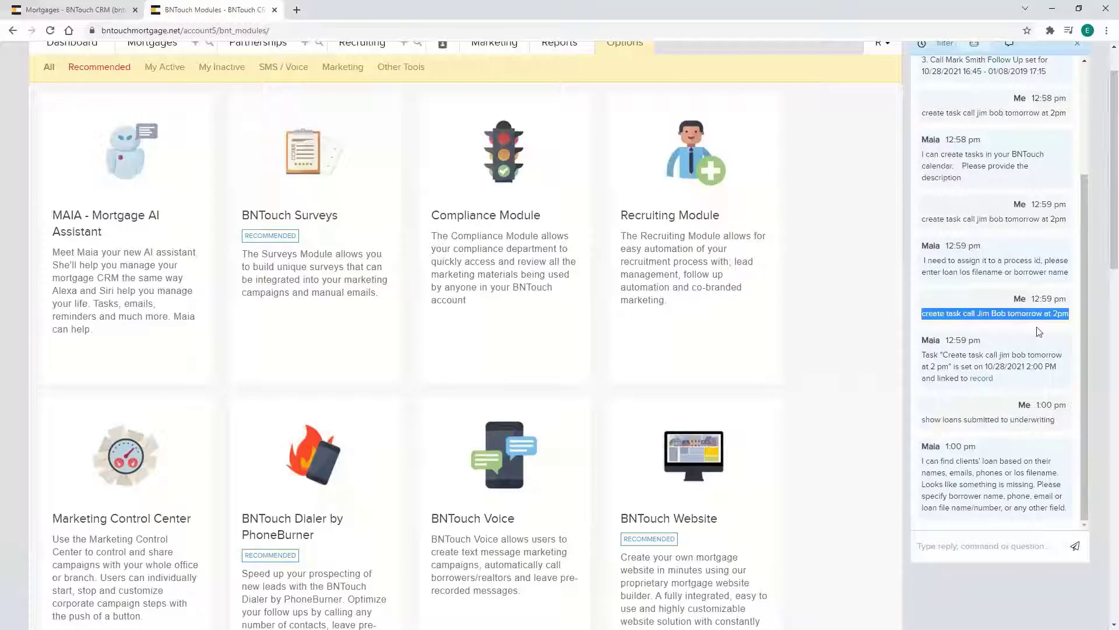
click(1060, 327)
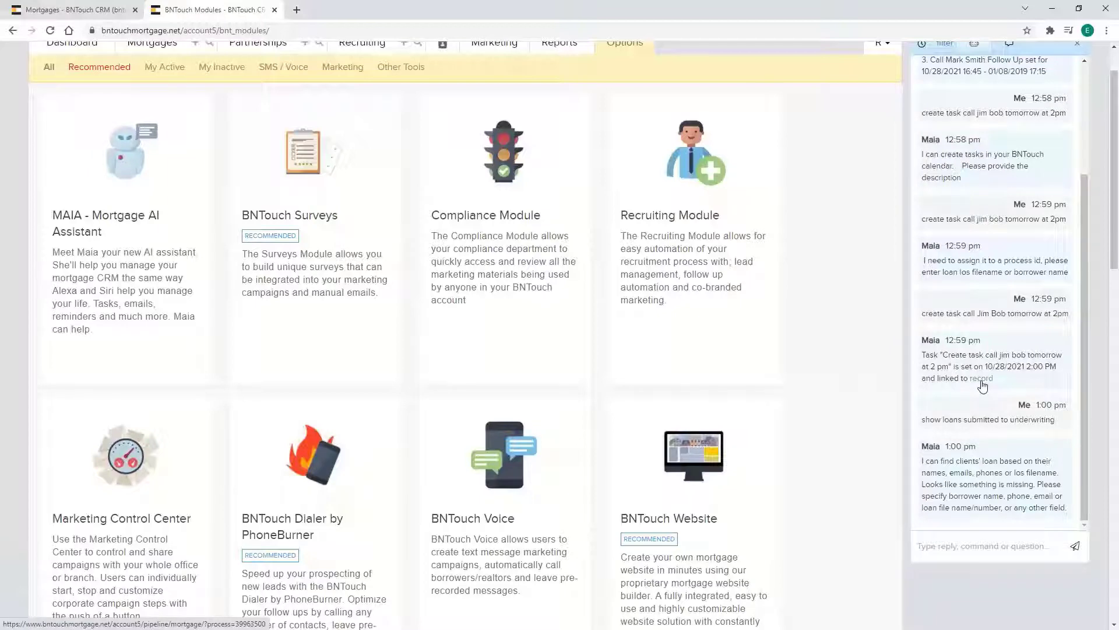
Check the Tasks of the record linked in Maia's reply, then view the newest lead's Mortgage Info
click(981, 379)
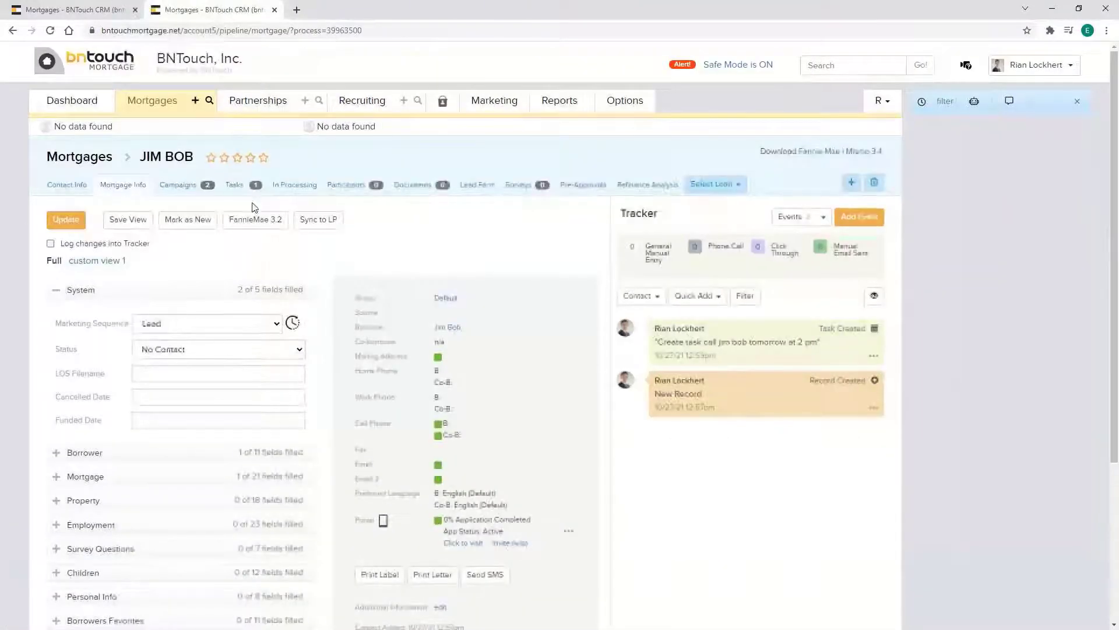
click(236, 185)
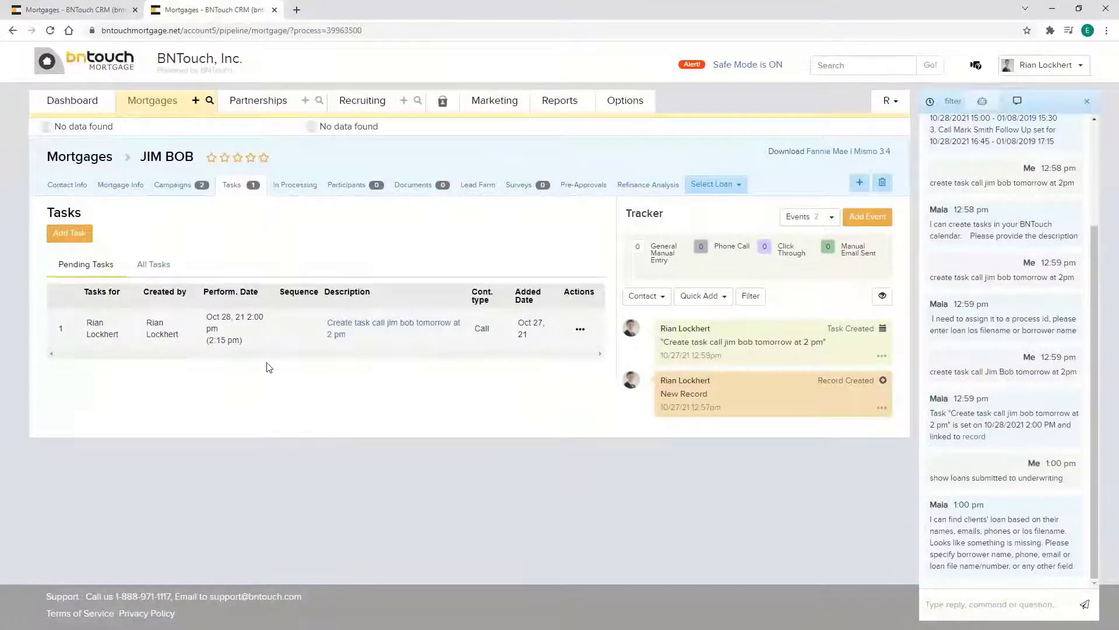
click(140, 100)
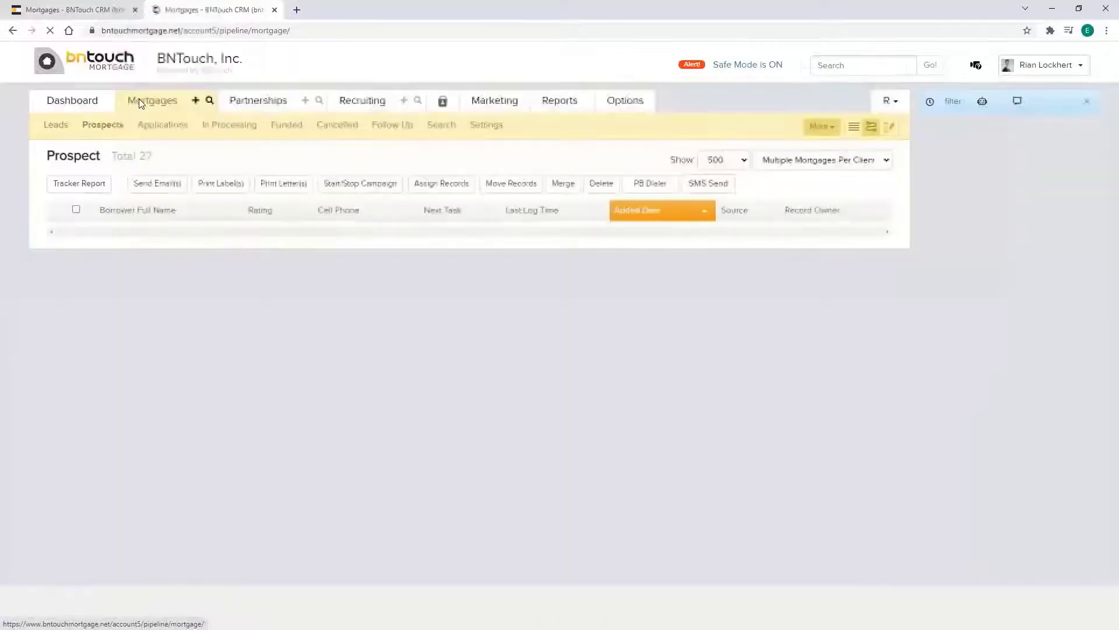
click(65, 130)
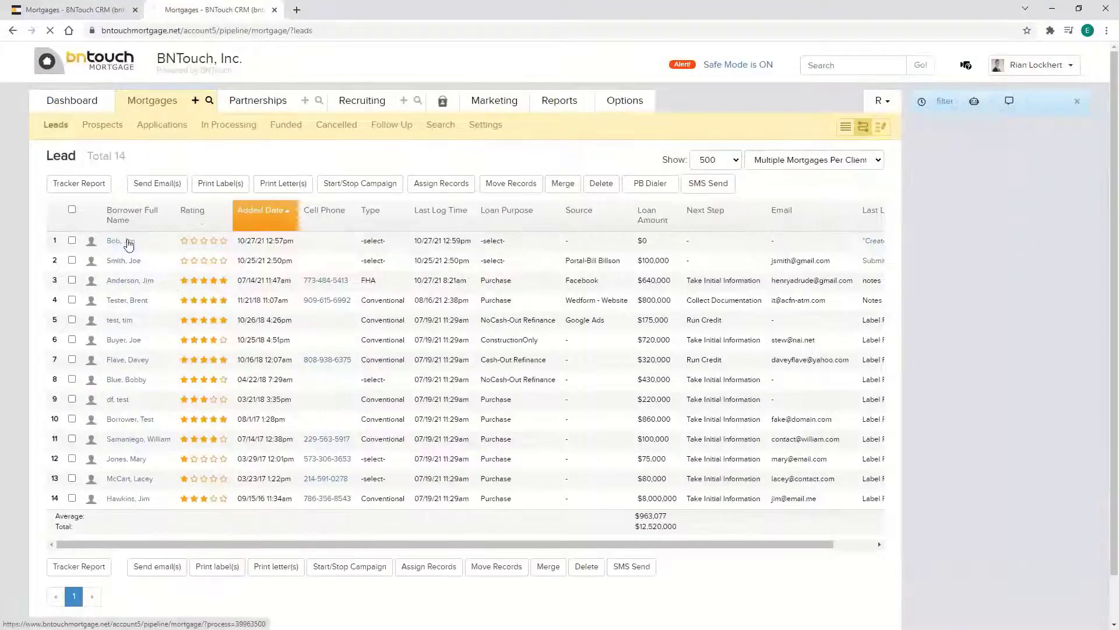
click(119, 236)
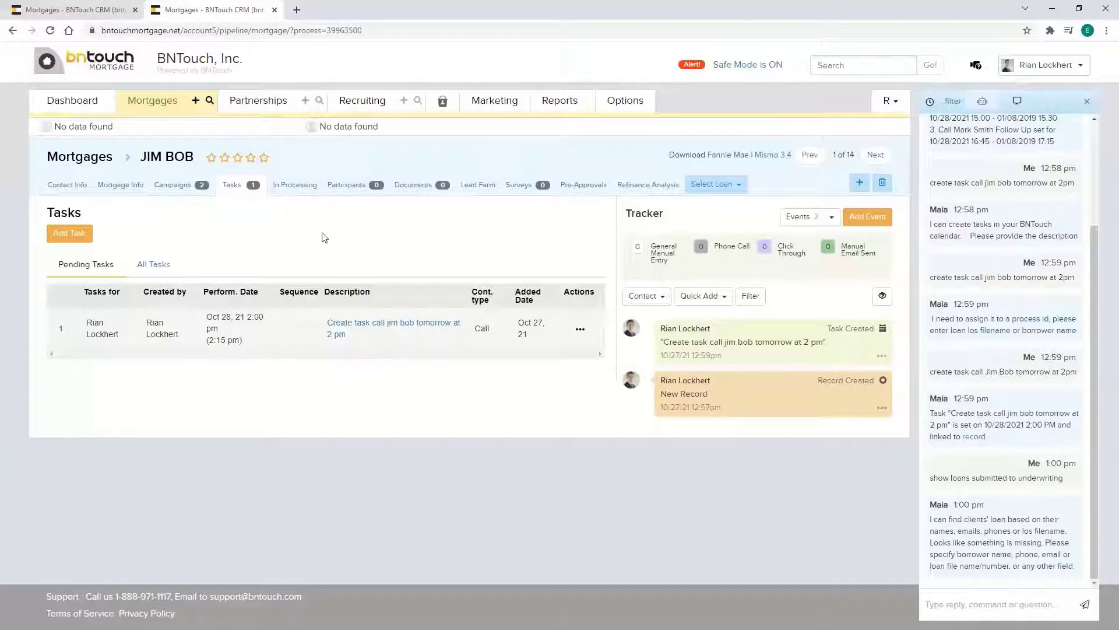
click(120, 184)
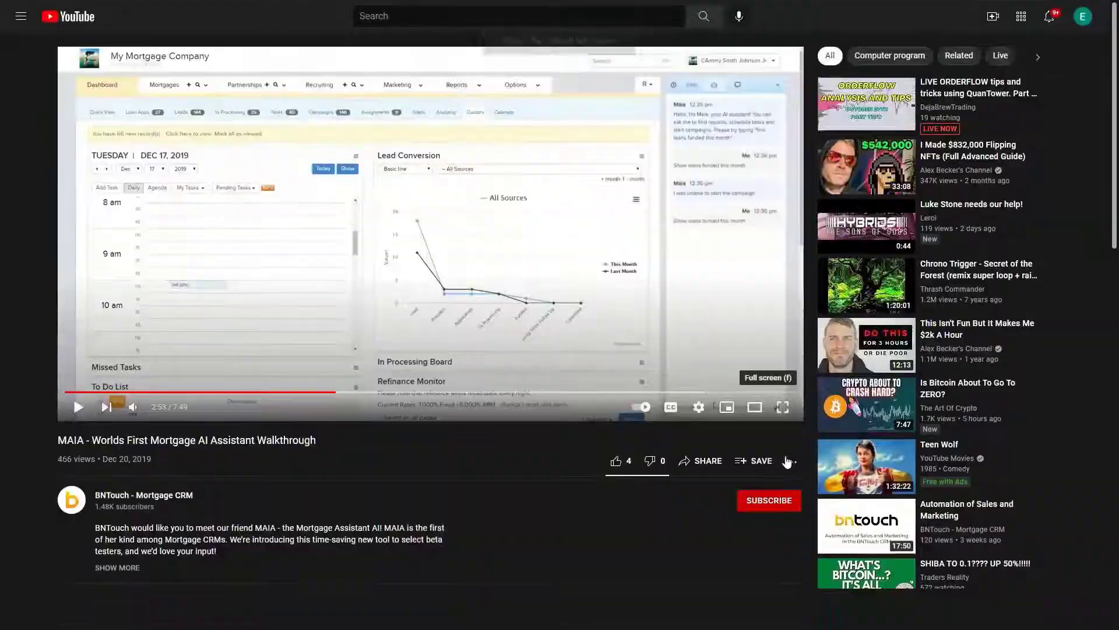
Watch the MAIA walkthrough full screen, pause it, exit full screen and close the YouTube tab
click(783, 449)
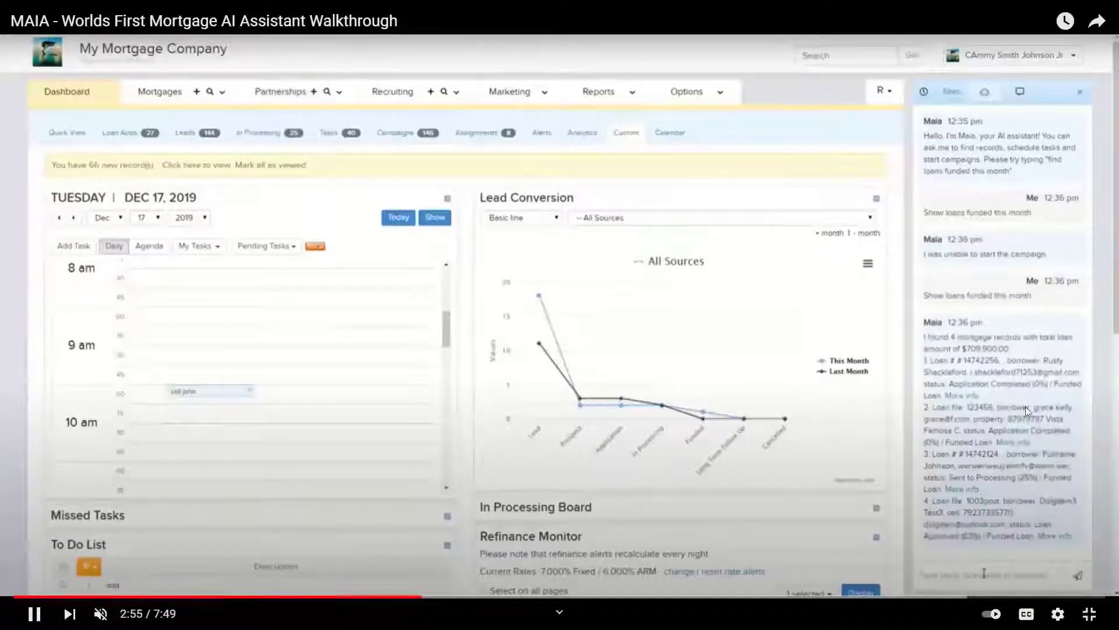
click(996, 298)
click(1089, 610)
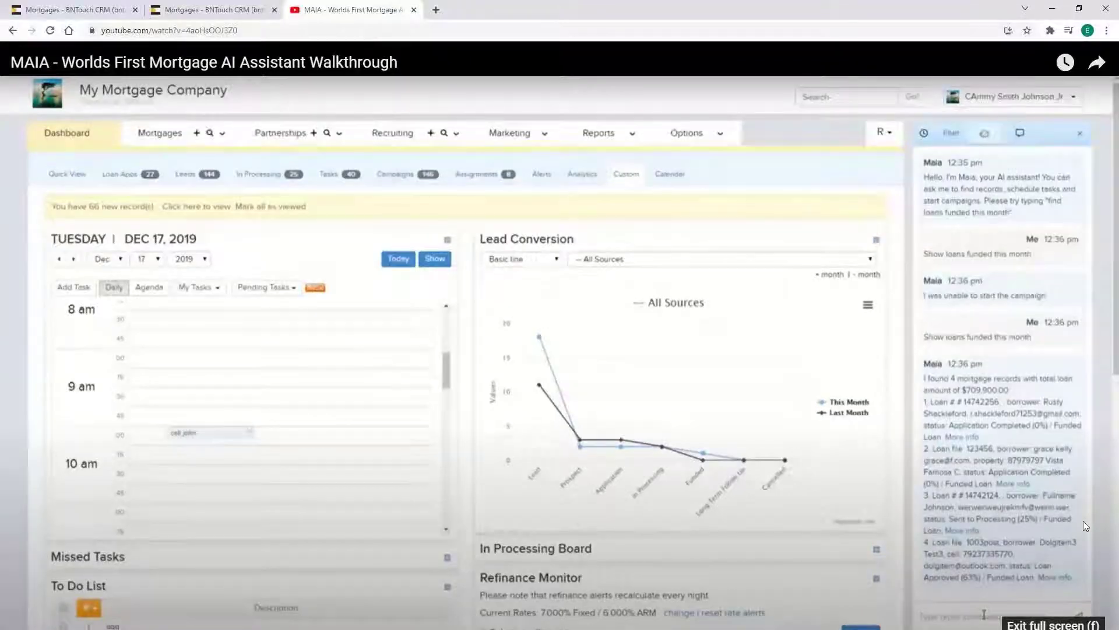
key(ctrl+w)
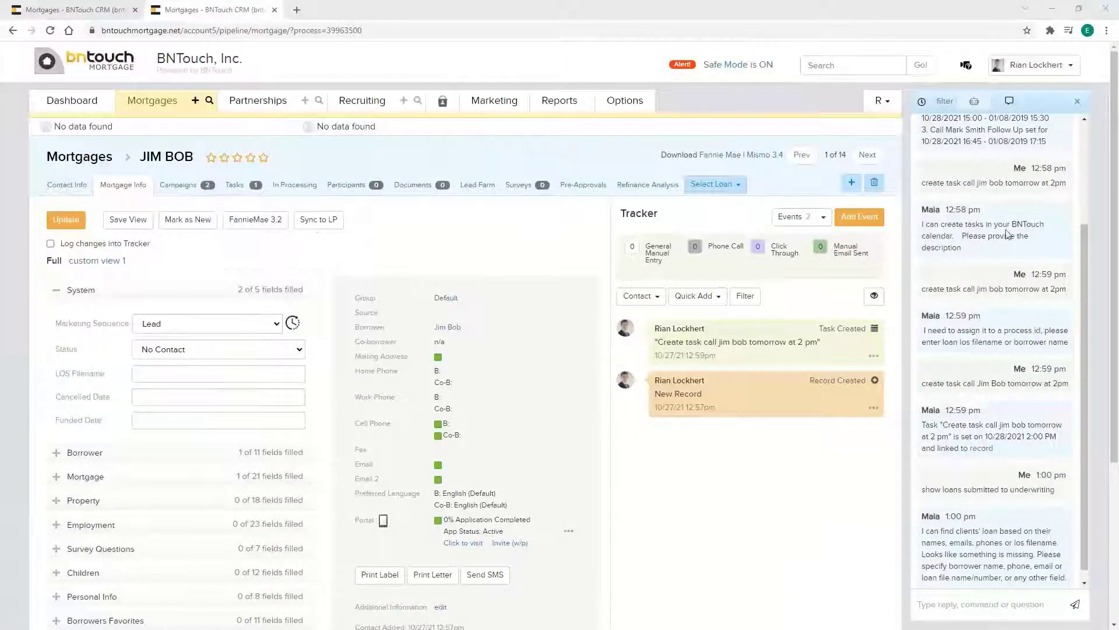
Close the Maia chat panel and the Google Play app listing tab
click(1079, 103)
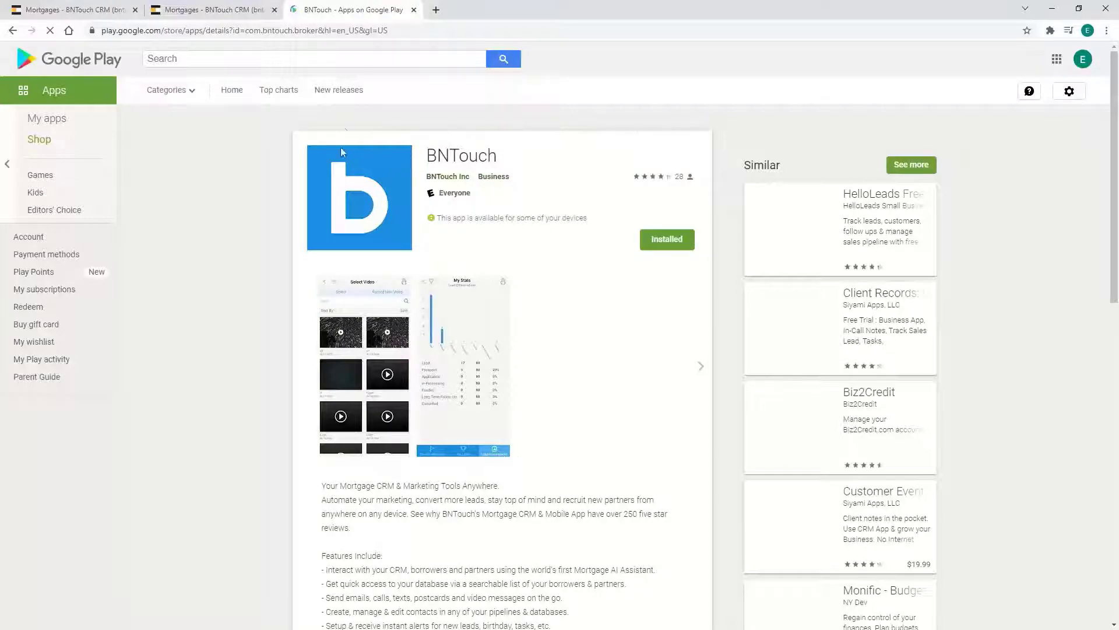
click(413, 10)
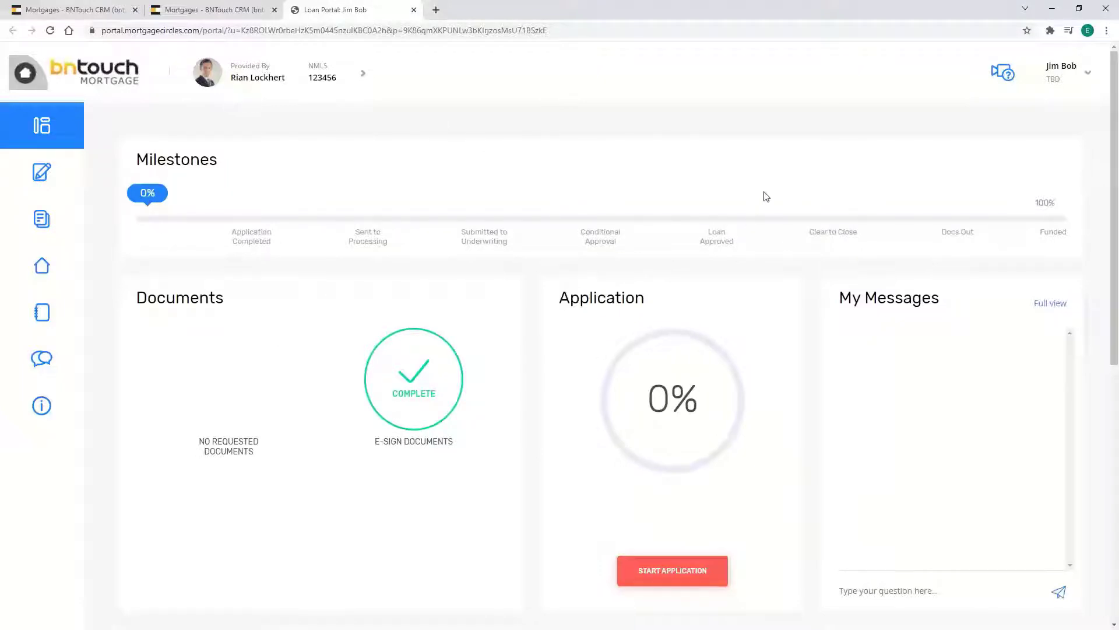
Scroll the Loan Portal dashboard to the Pre-Approval Calculator and start an AI Assistant question
scroll(807, 253, down, 3)
scroll(980, 251, up, 1)
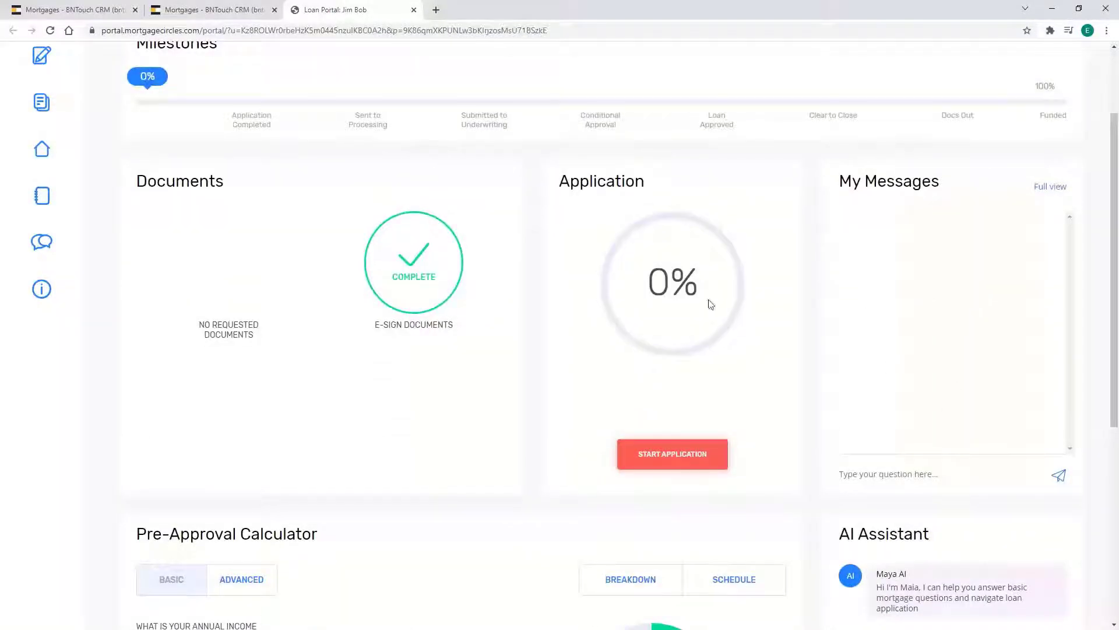
scroll(939, 313, down, 1)
scroll(938, 313, down, 5)
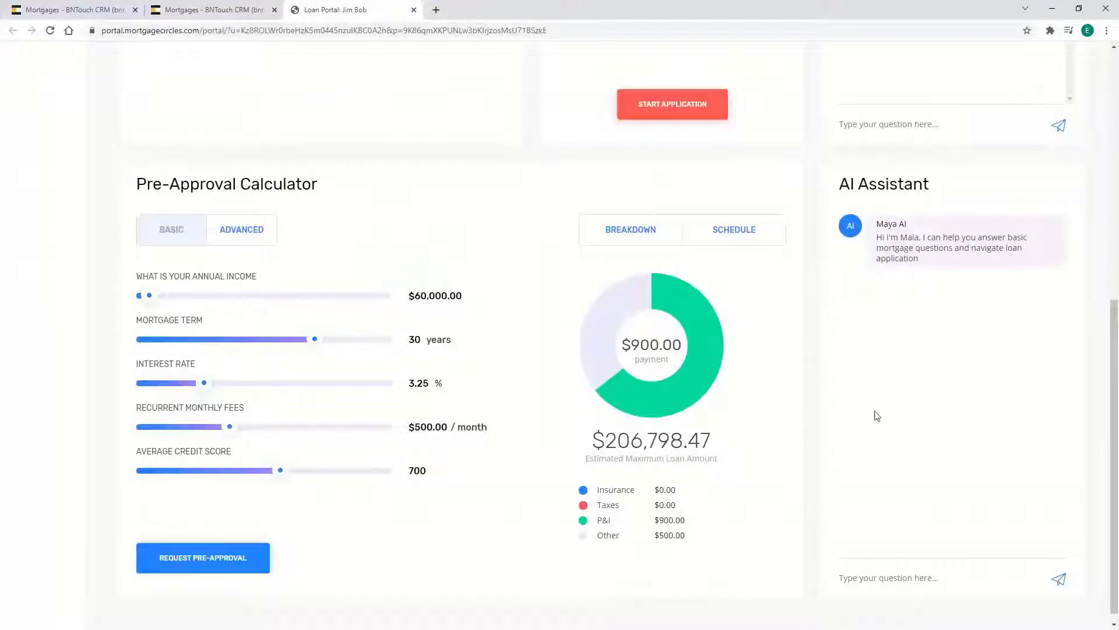
click(908, 584)
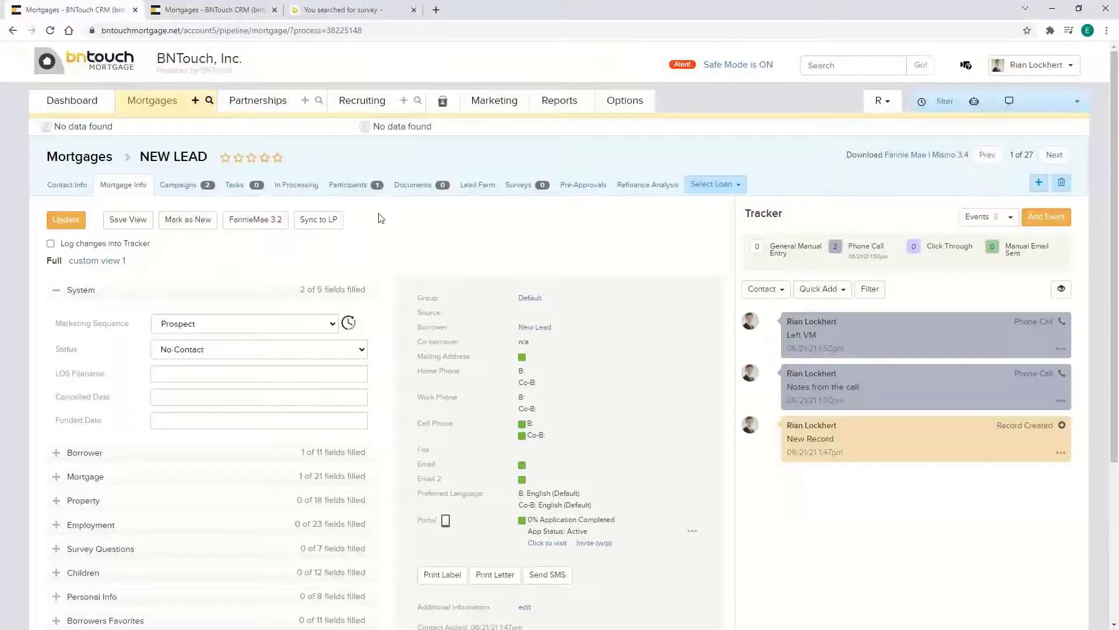
Open the Options page and scroll through its Connect Widget and Maia Settings entries
click(643, 104)
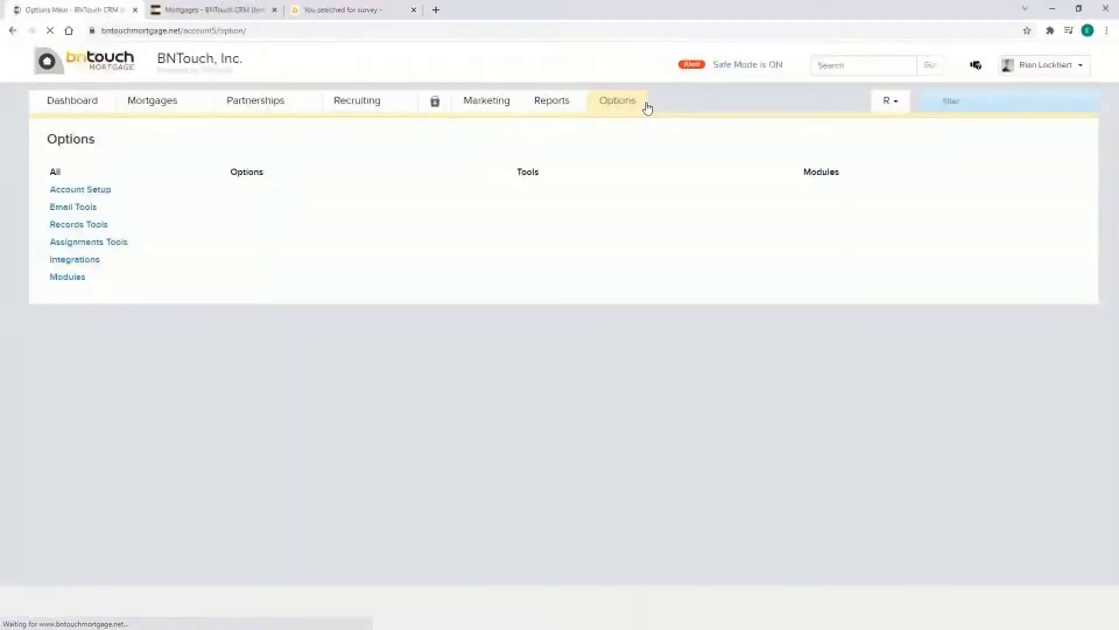
scroll(484, 145, down, 10)
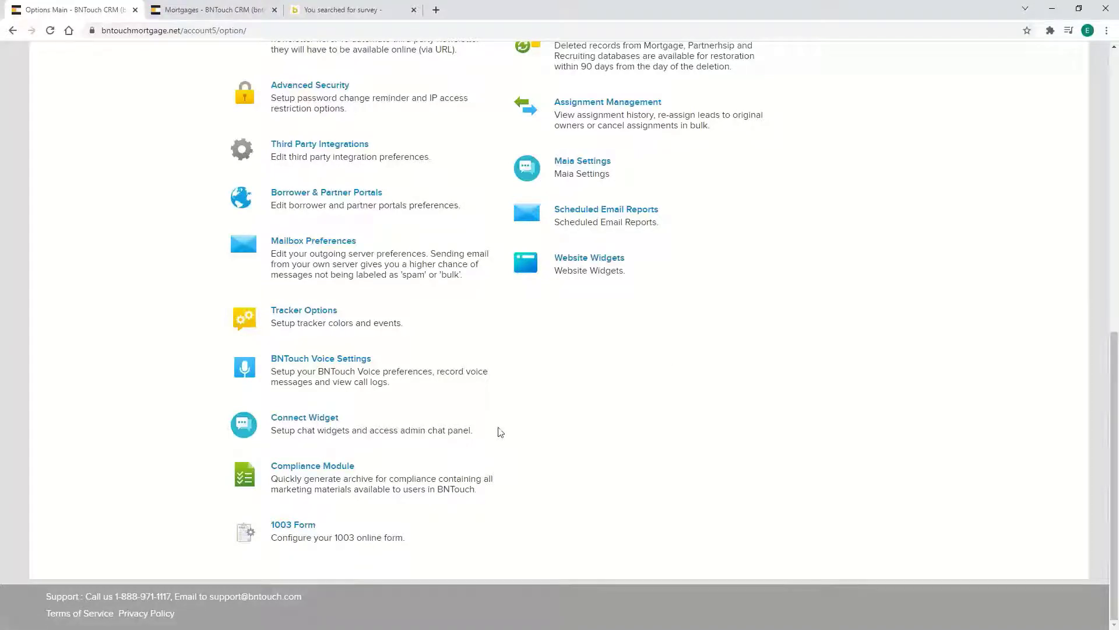
scroll(510, 431, up, 10)
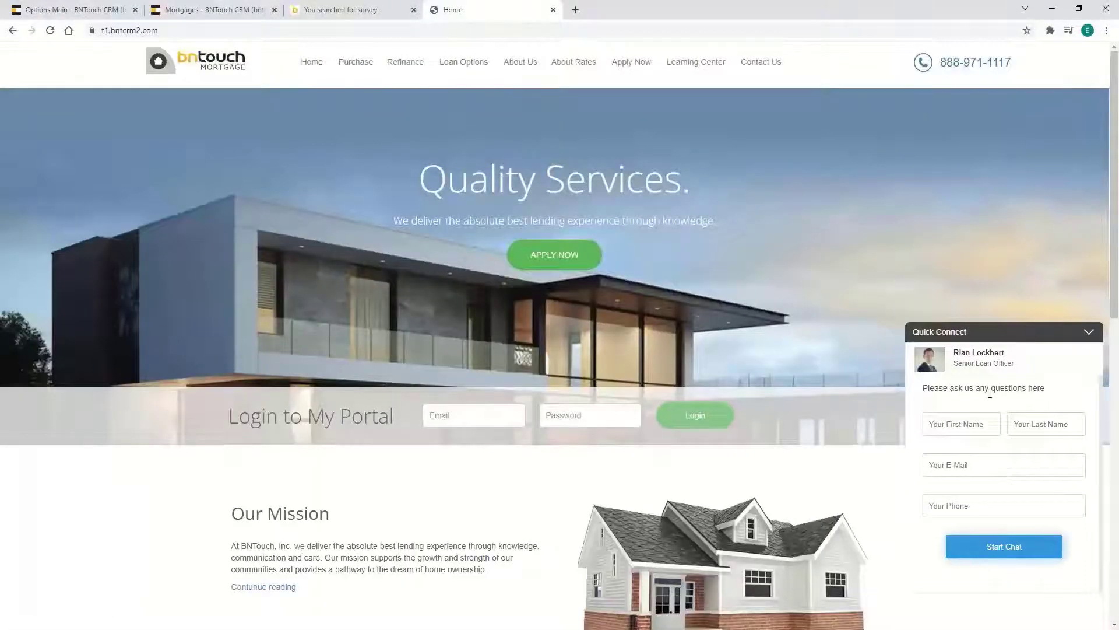
Switch to the borrower's CRM tab and show the 14-record Mortgages Lead list
click(186, 7)
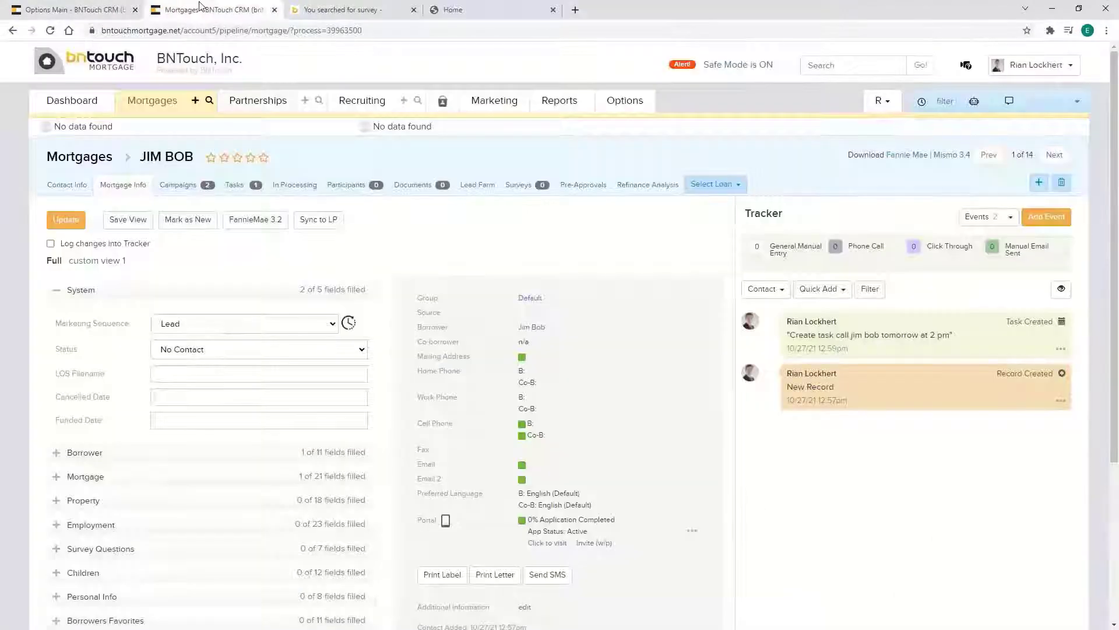
click(149, 111)
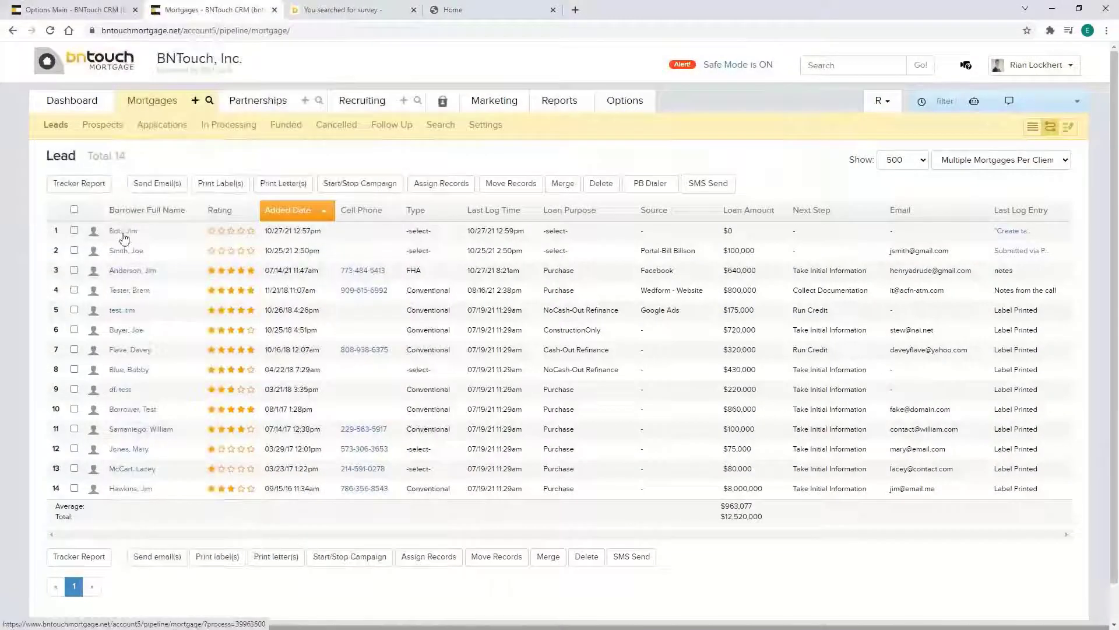